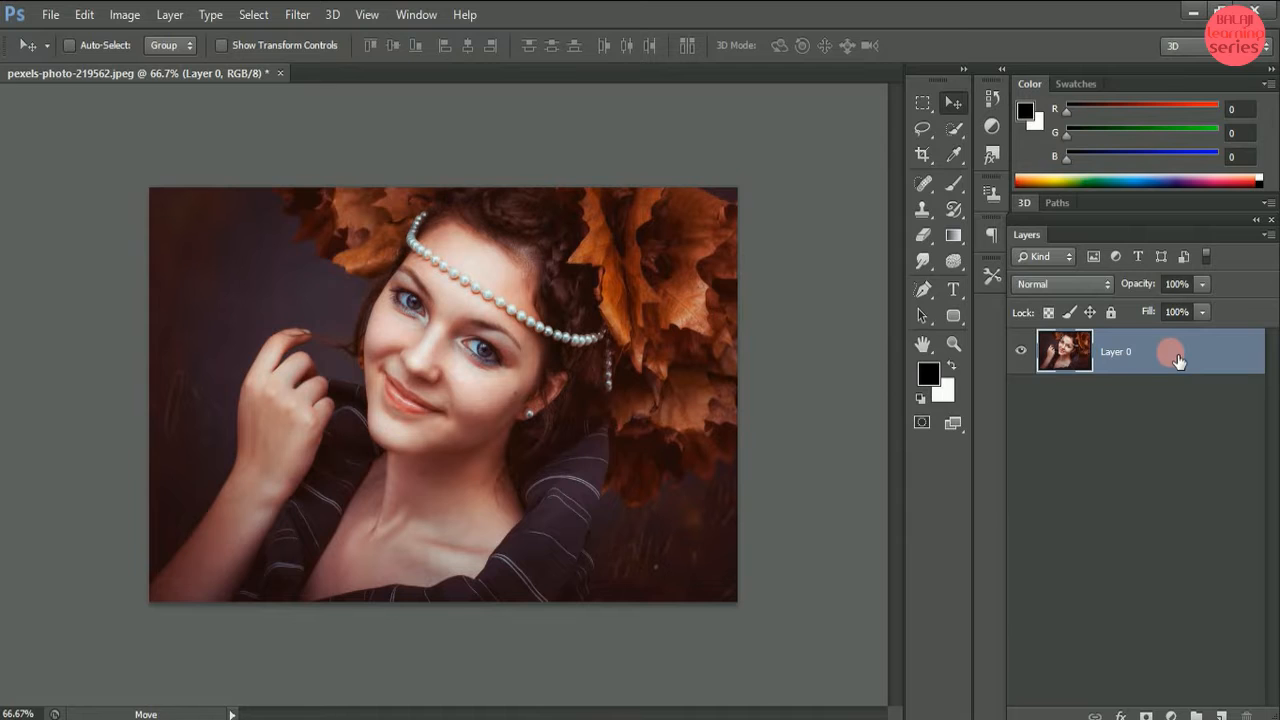
Duplicate Layer 0 within the same document, keeping the name Layer 0 copy
right_click(1176, 358)
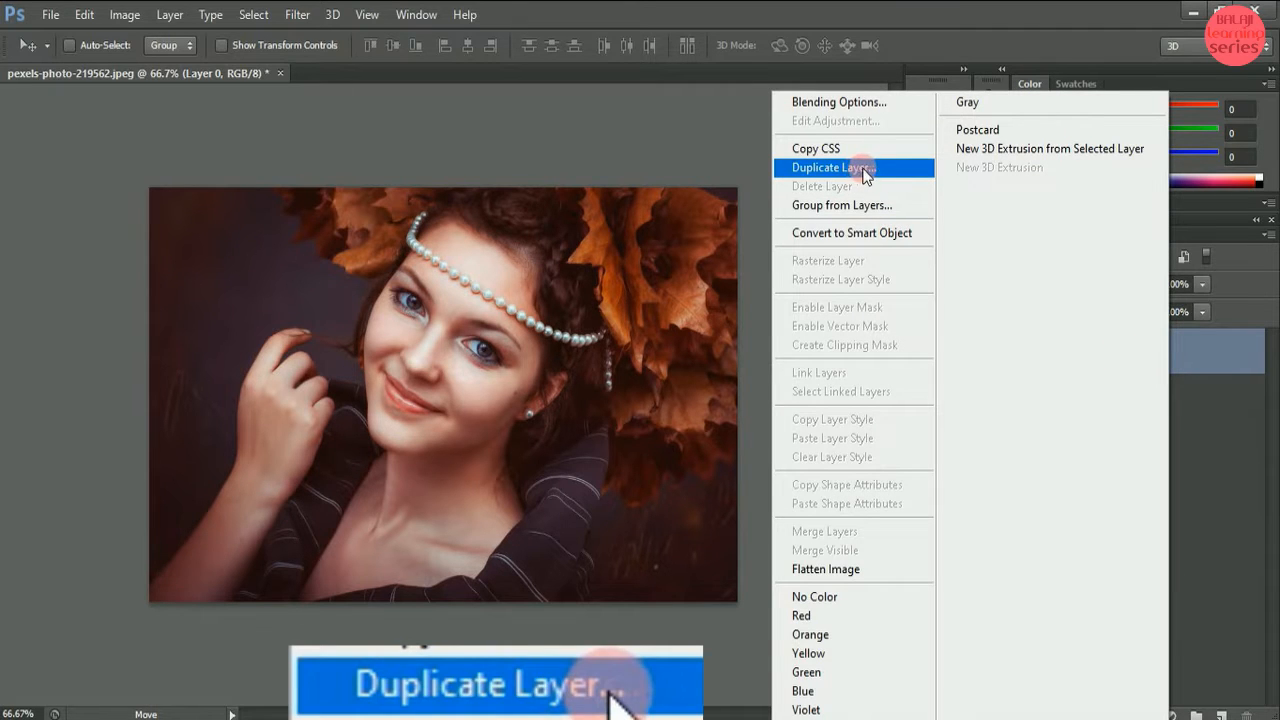
left_click(863, 168)
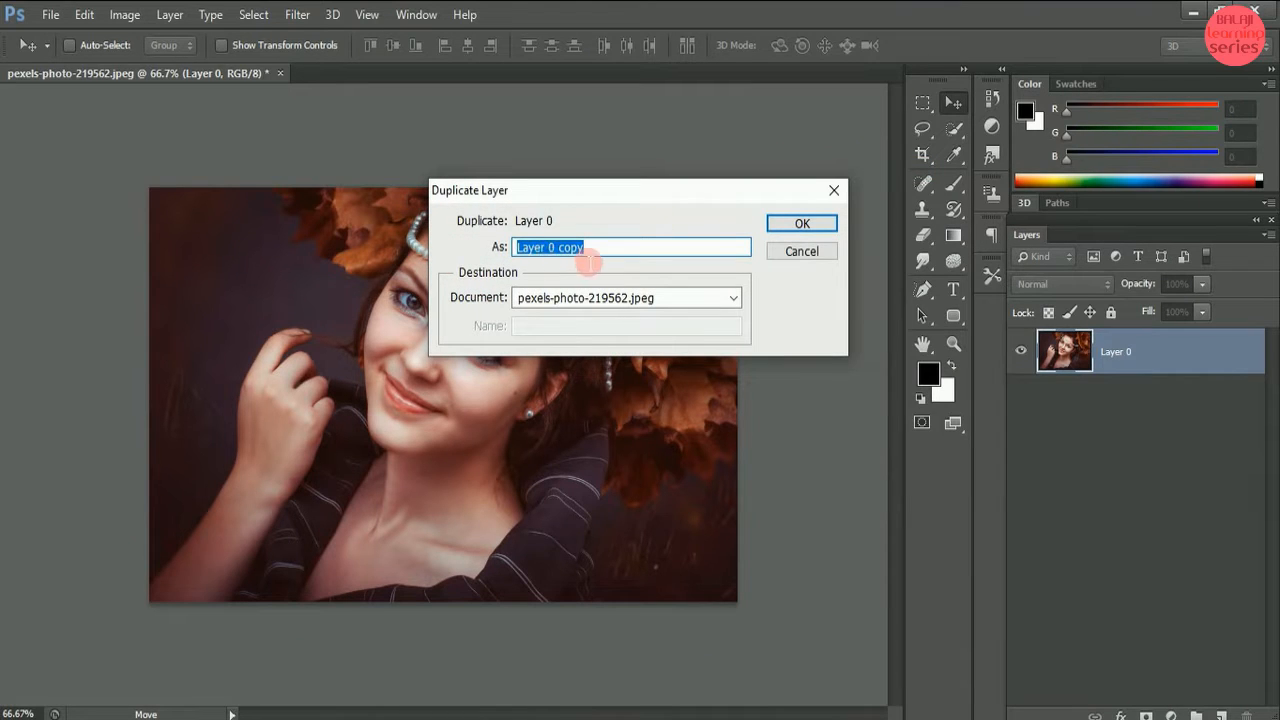
left_click(778, 226)
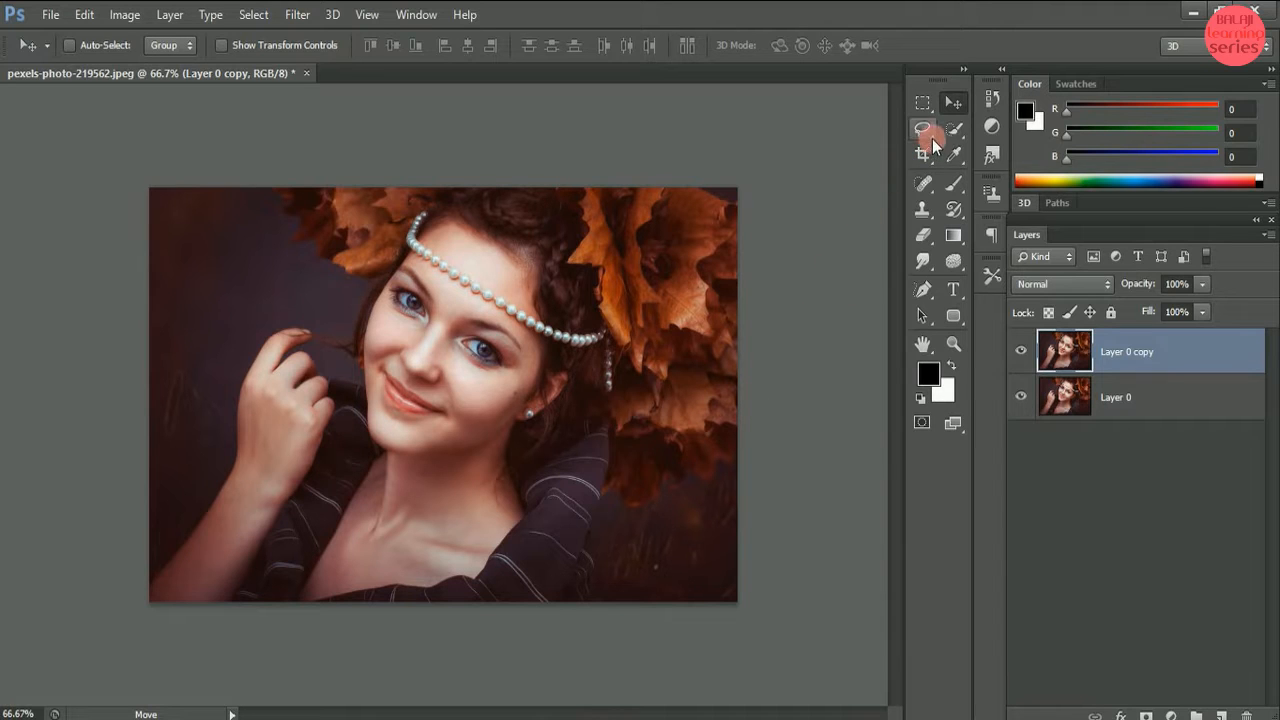
Outline the woman's eye on the left side of the photo, including its lids, with the Lasso tool on Layer 0 copy
left_click(930, 137)
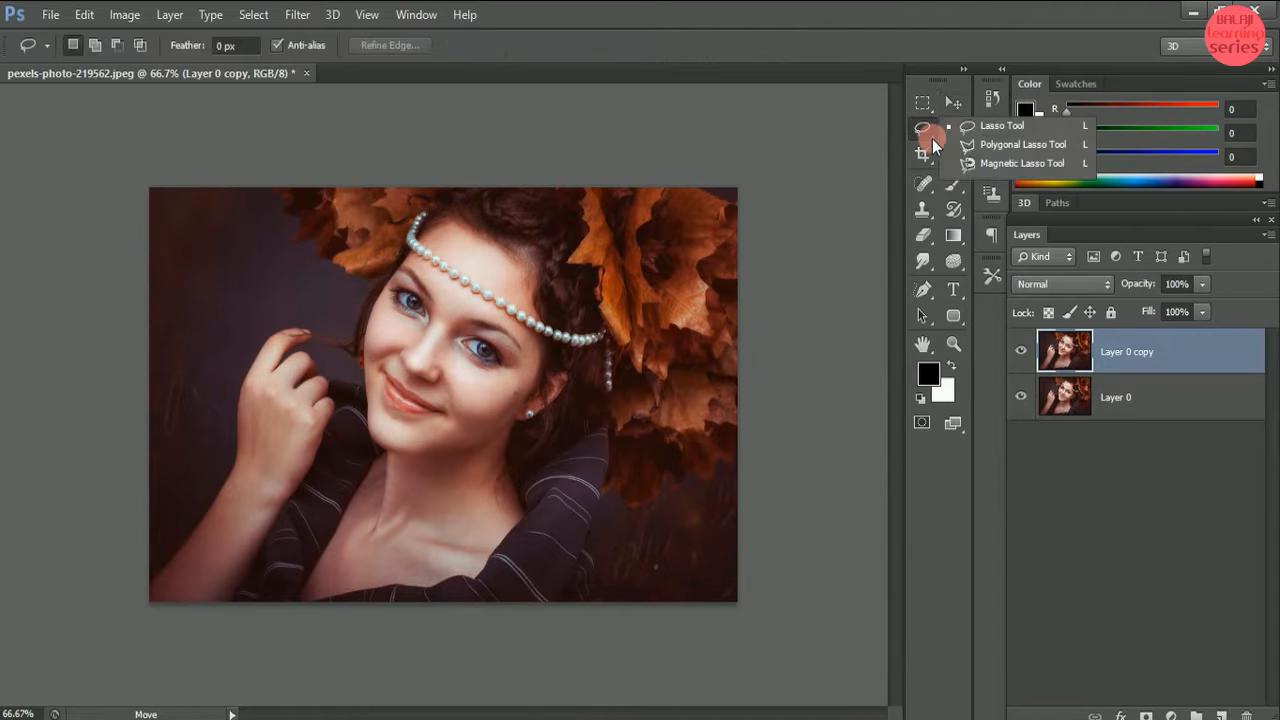
left_click(988, 128)
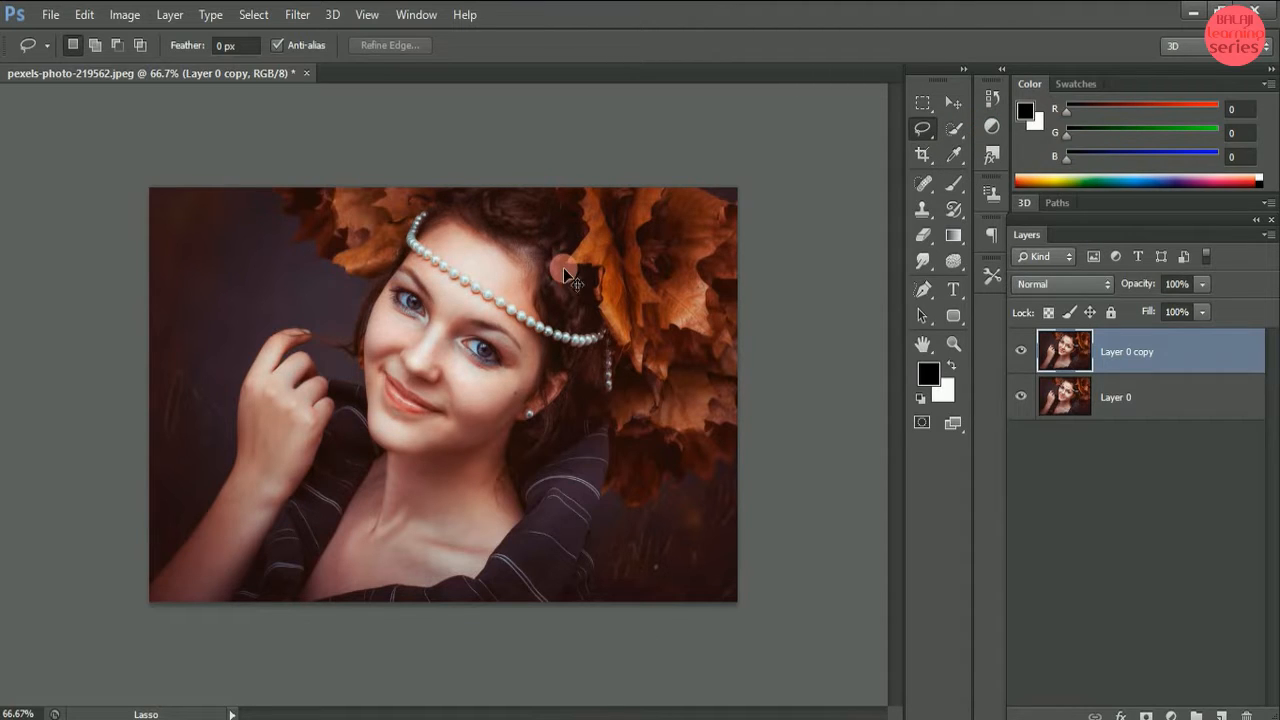
key("ctrl+plus")
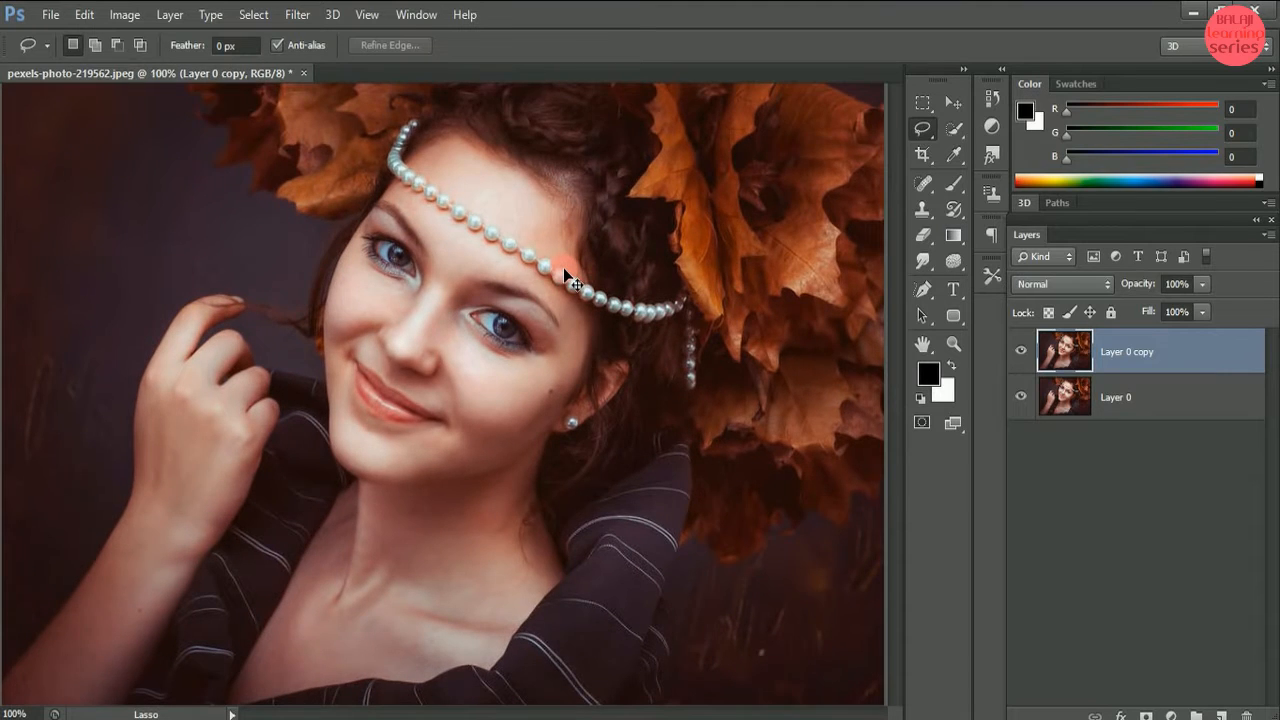
key("ctrl+plus")
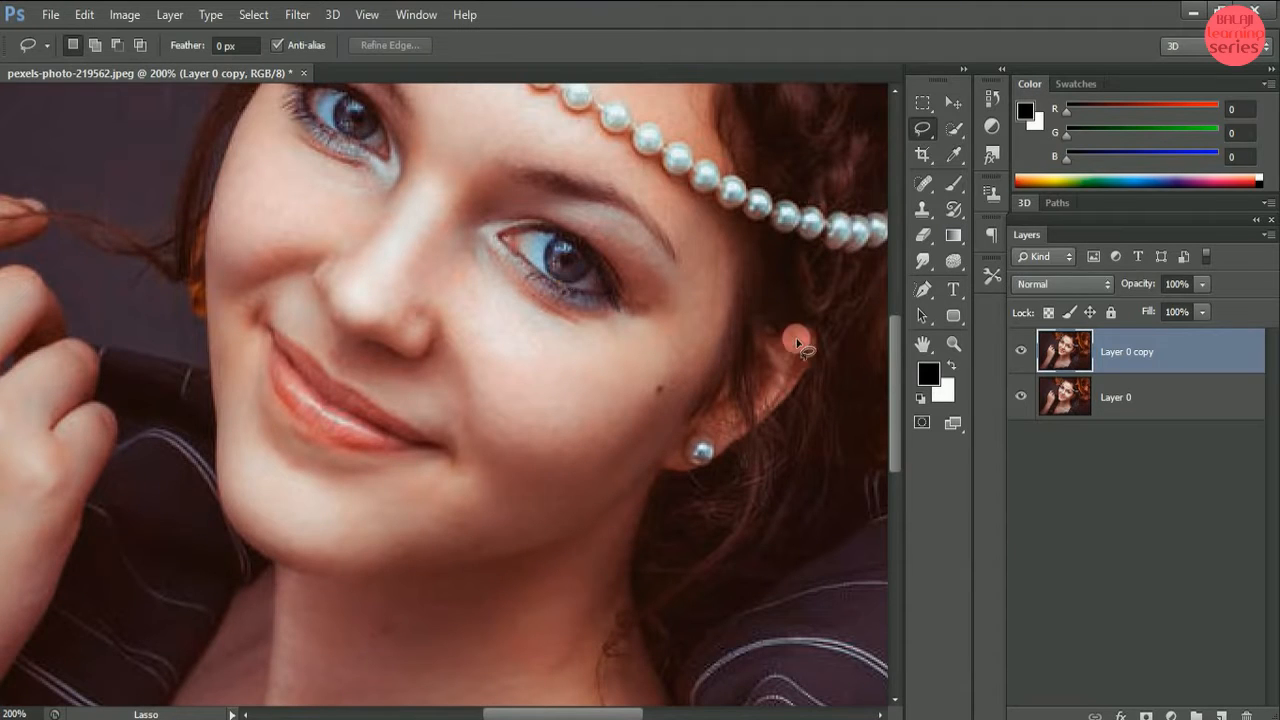
left_click_drag(893, 375, 897, 300)
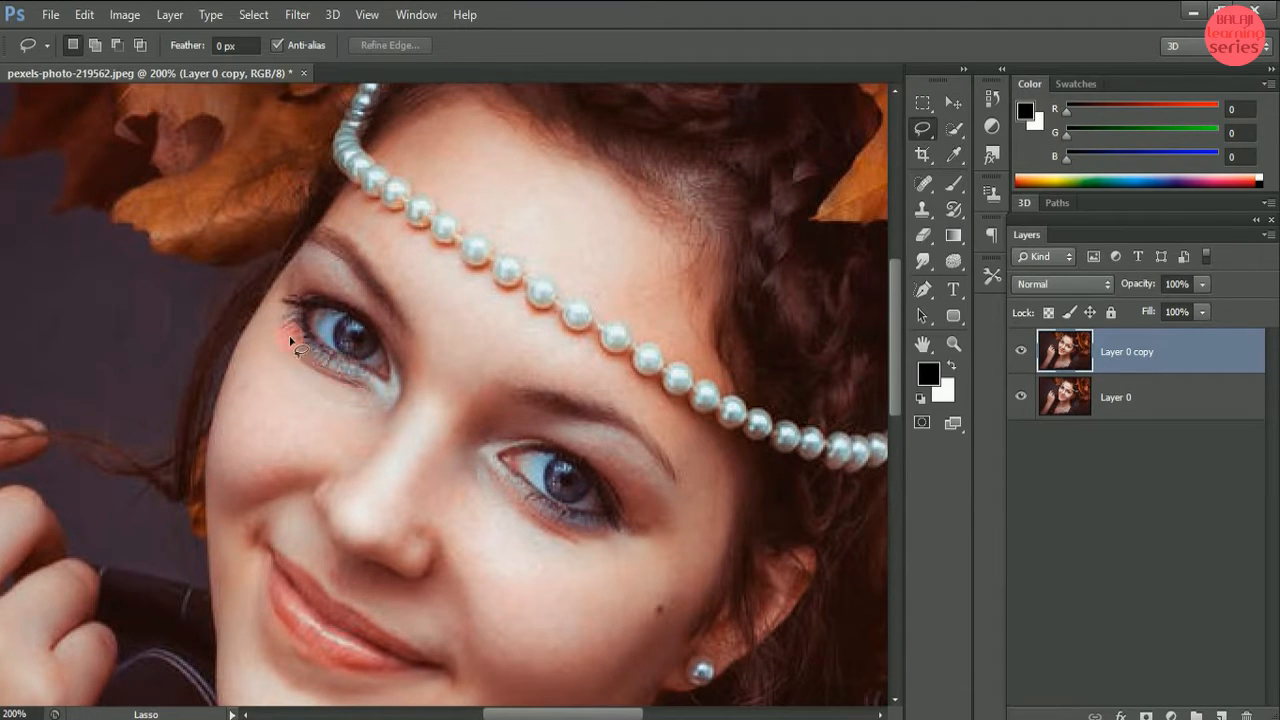
mouse_move(287, 302)
left_mouse_down()
mouse_move(317, 285)
mouse_move(352, 294)
mouse_move(377, 310)
mouse_move(403, 372)
left_mouse_up()
left_click_drag(361, 386, 361, 386)
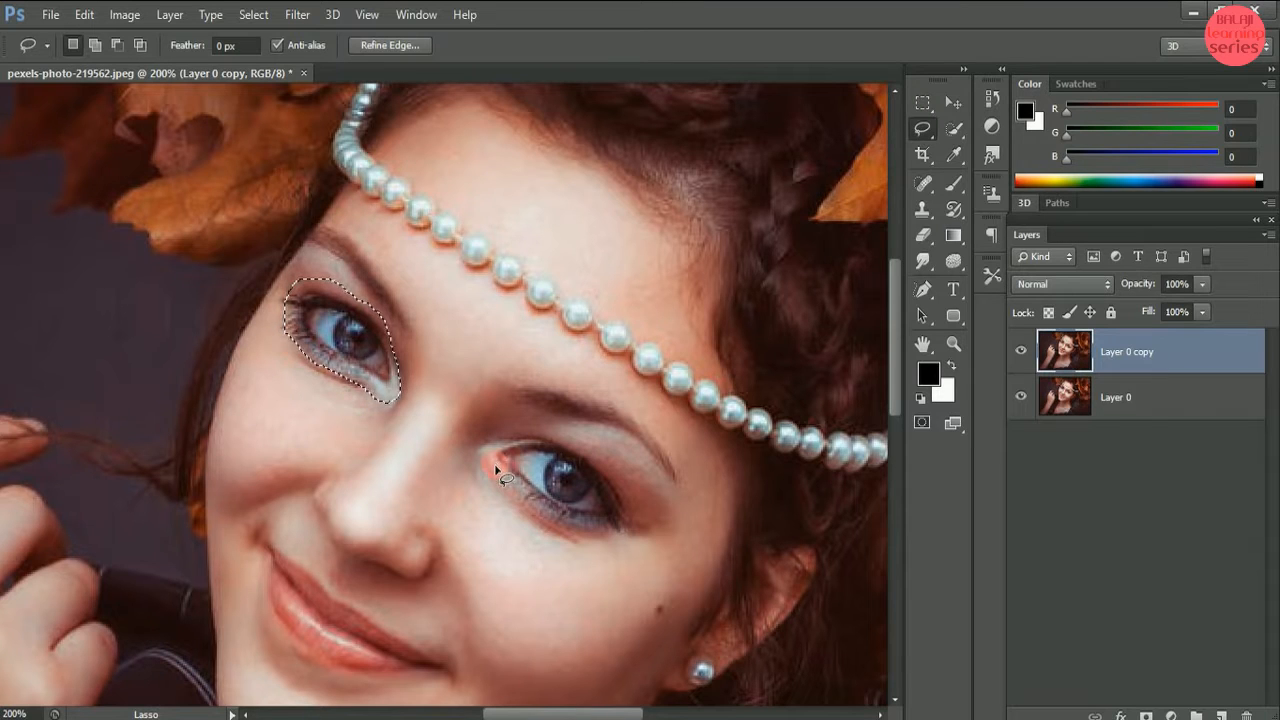
Add a freehand outline around the woman's other eye and its lids to the existing lasso selection
key("shift")
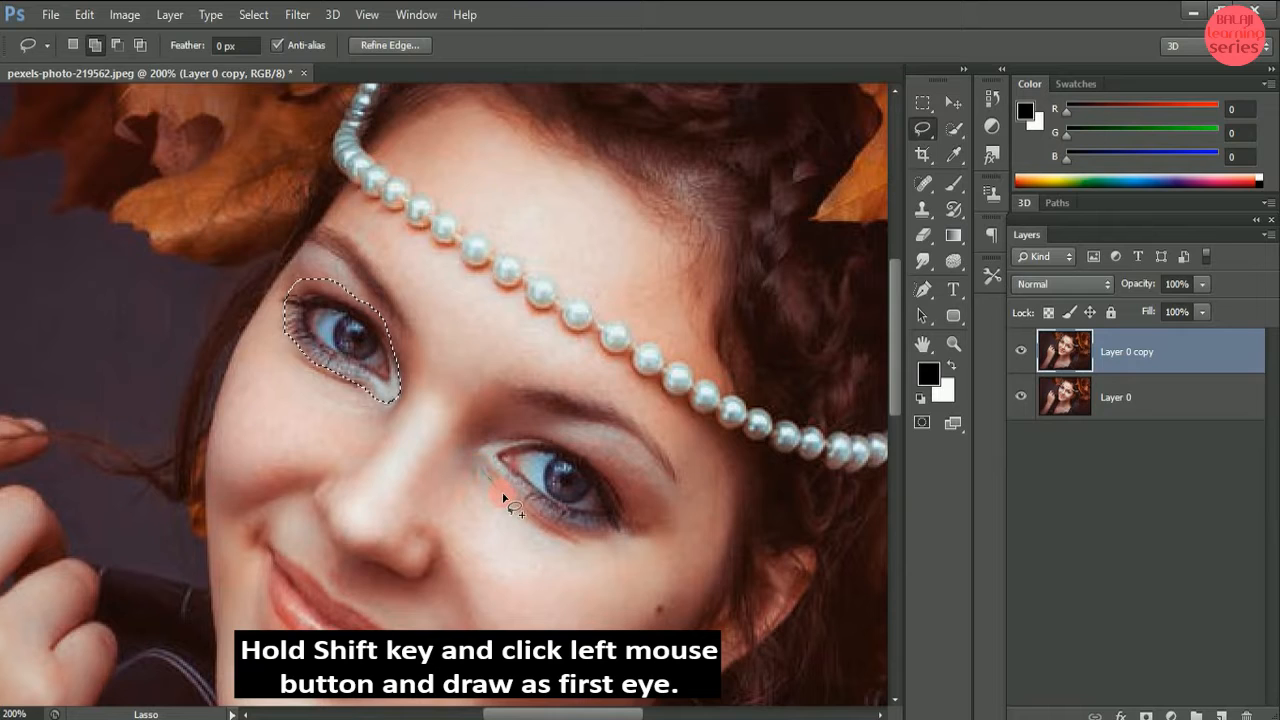
left_click_drag(503, 496, 533, 525)
mouse_move(632, 540)
left_mouse_down()
mouse_move(640, 506)
mouse_move(627, 486)
mouse_move(555, 427)
mouse_move(503, 427)
mouse_move(480, 463)
mouse_move(486, 480)
left_mouse_up()
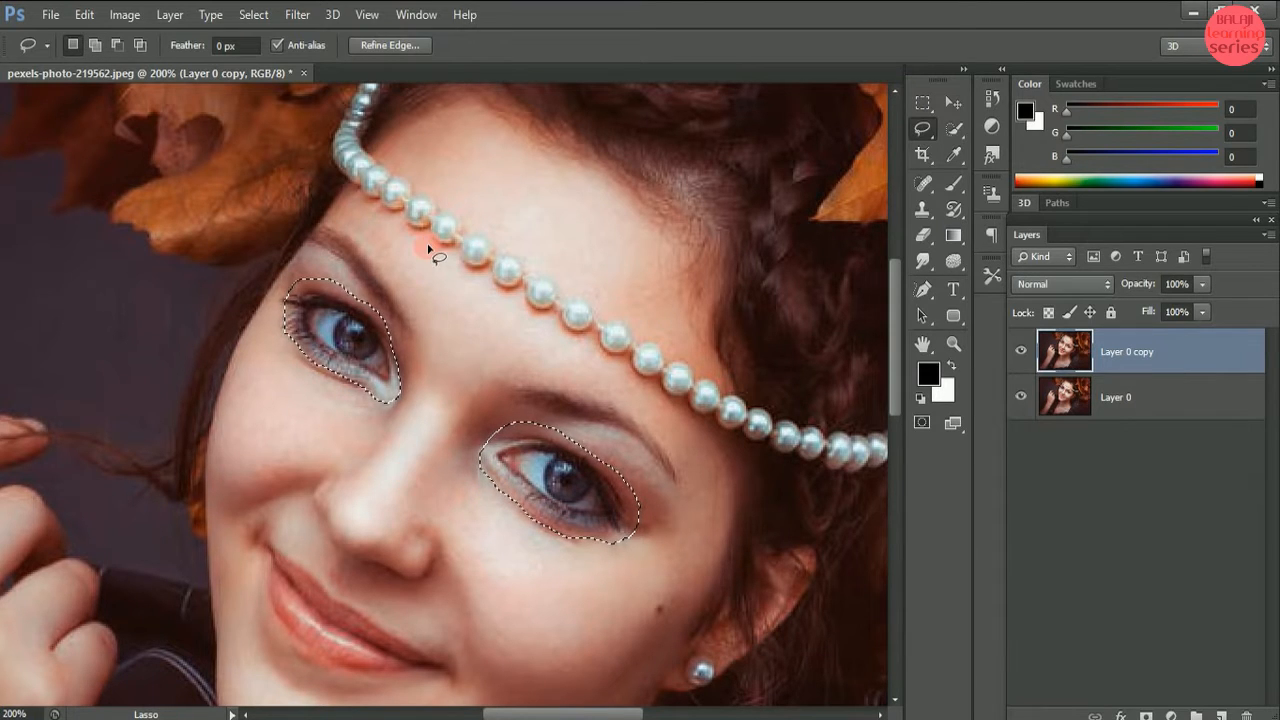
Start the Liquify filter on the eye selection and freeze-mask the lower lids and lower lashes of both eyes
left_click(297, 25)
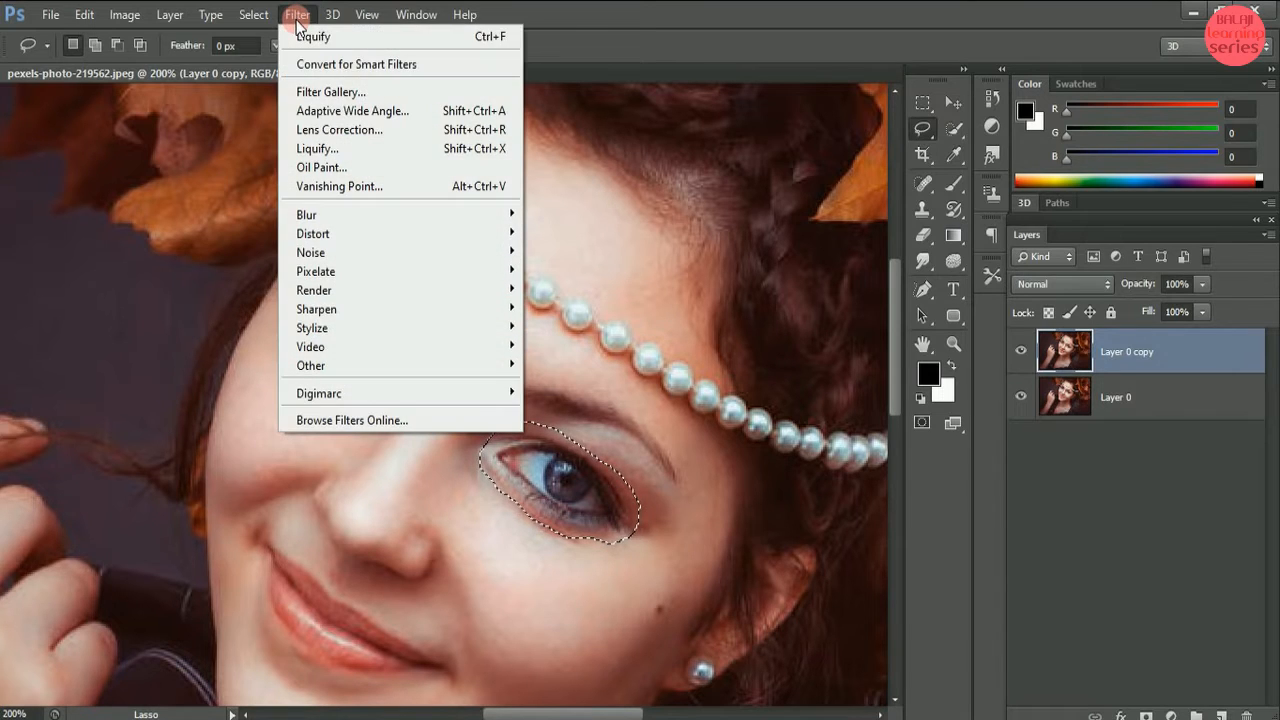
left_click(339, 150)
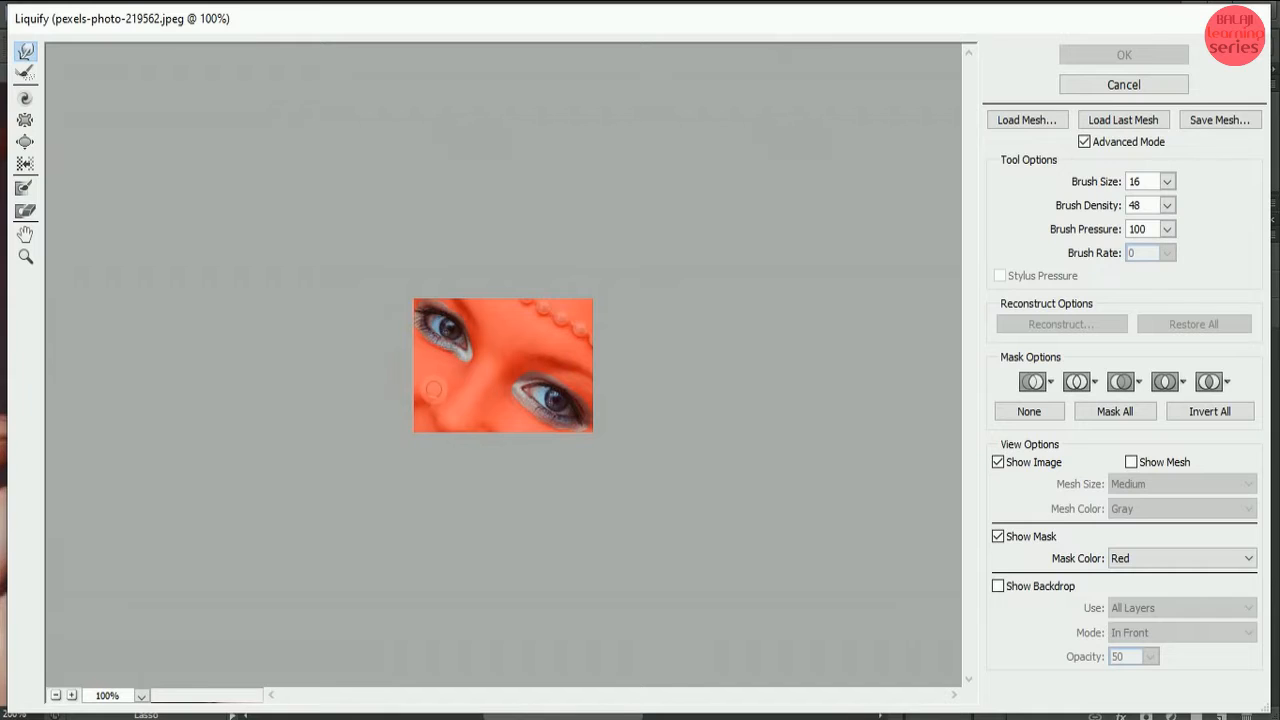
left_click(72, 696)
left_click(72, 696)
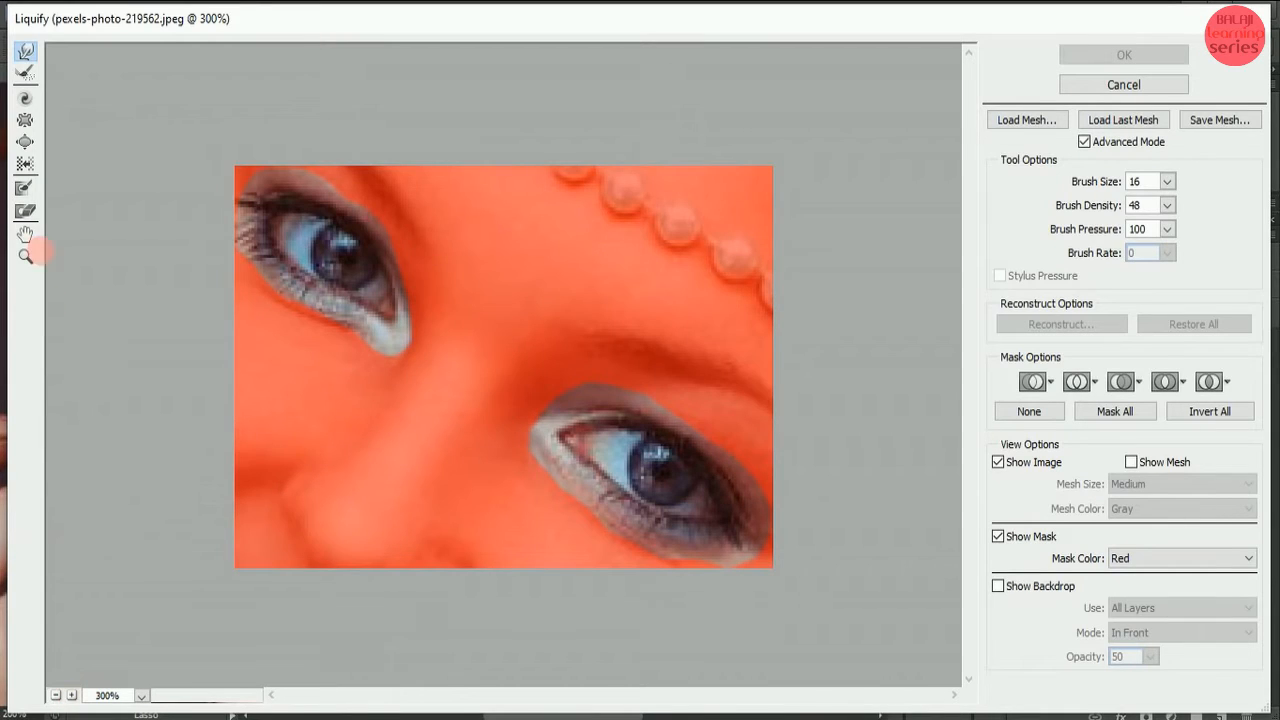
left_click(24, 192)
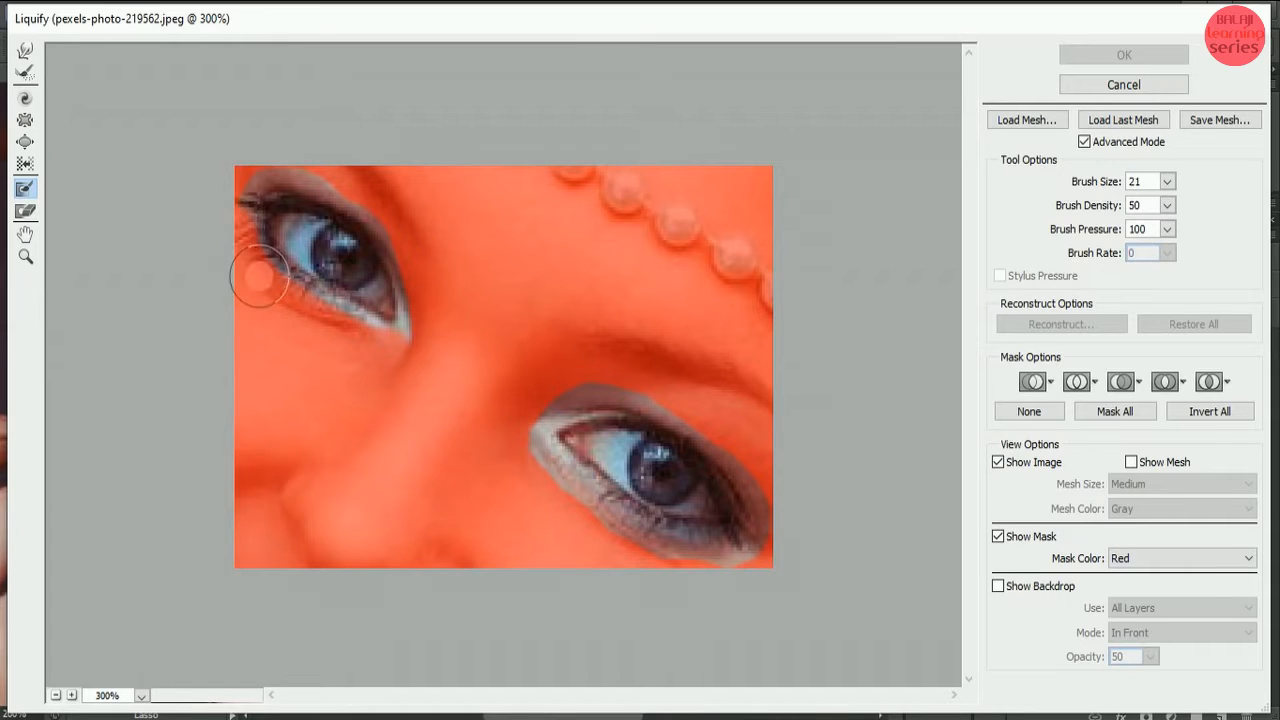
mouse_move(259, 276)
left_mouse_down()
mouse_move(359, 339)
mouse_move(293, 304)
mouse_move(233, 215)
mouse_move(302, 308)
mouse_move(294, 292)
mouse_move(392, 345)
left_mouse_up()
mouse_move(542, 458)
left_mouse_down()
mouse_move(673, 544)
mouse_move(749, 559)
mouse_move(595, 504)
mouse_move(528, 444)
mouse_move(648, 533)
mouse_move(691, 543)
left_mouse_up()
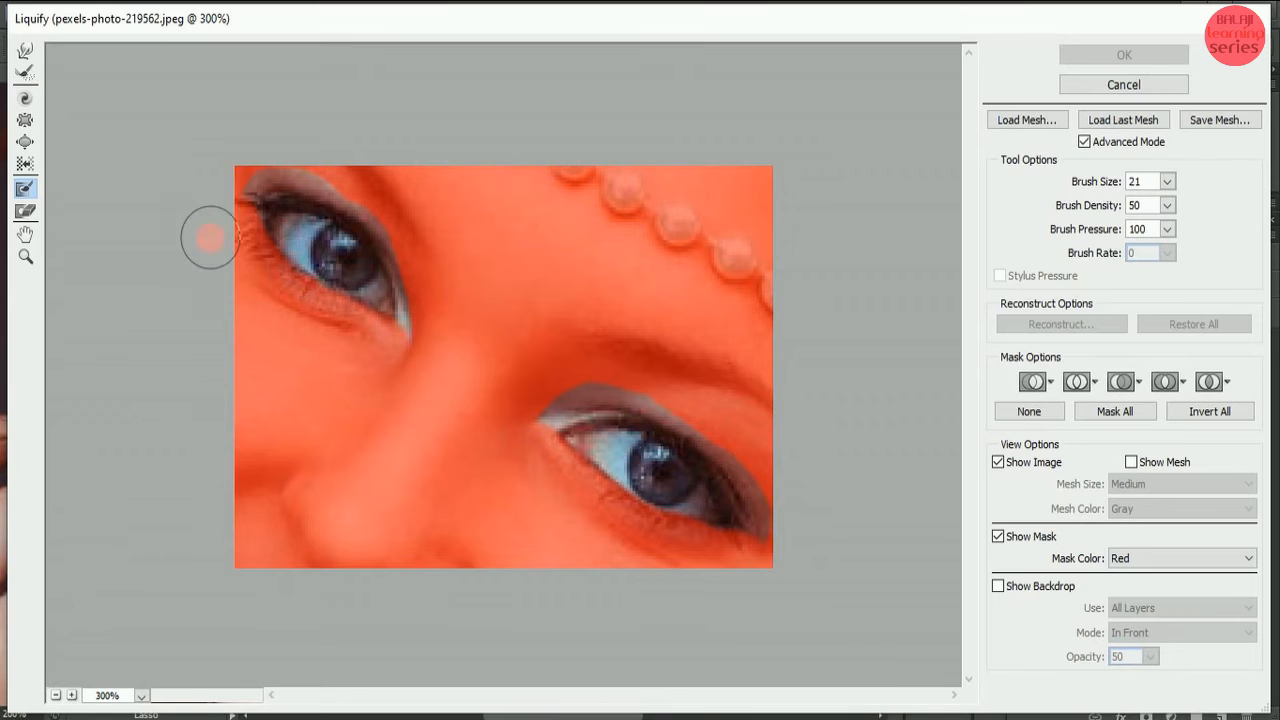
Pull the upper lid of the photo's left eye down to the lower lashes with Forward Warp strokes, closing the eye
left_click(24, 54)
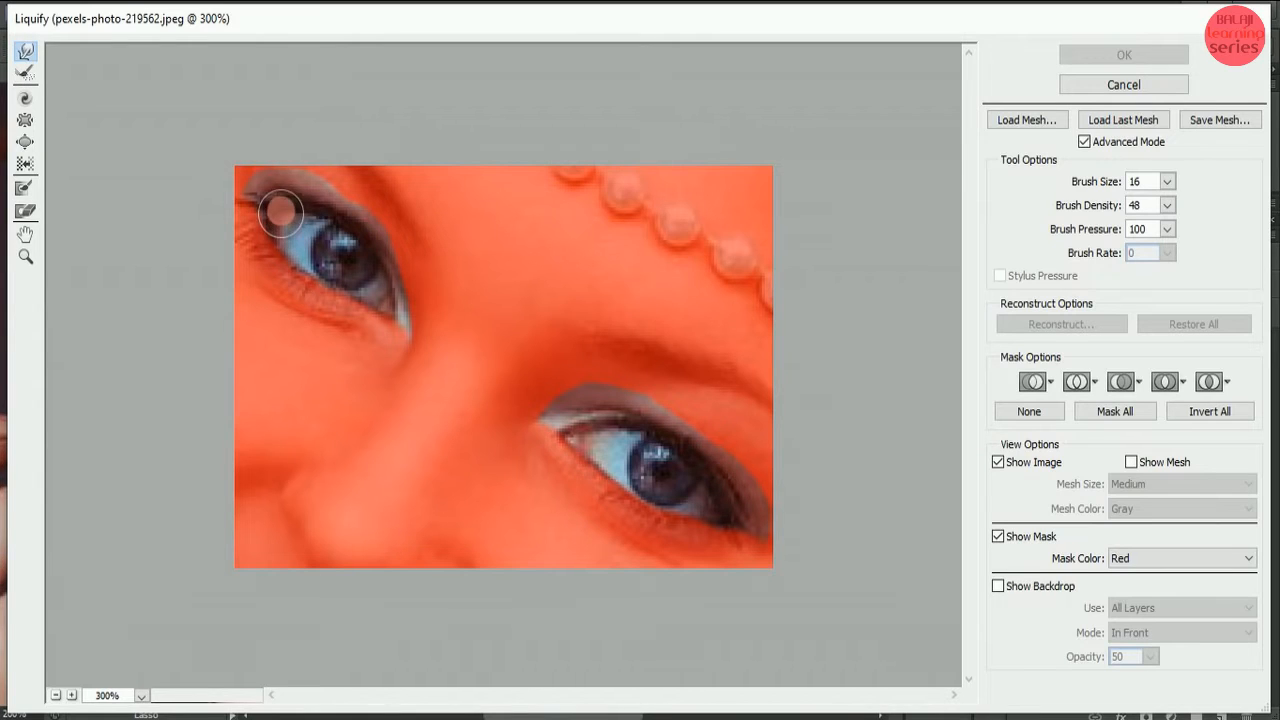
mouse_move(277, 182)
left_mouse_down()
mouse_move(271, 206)
mouse_move(304, 219)
mouse_move(300, 236)
left_mouse_up()
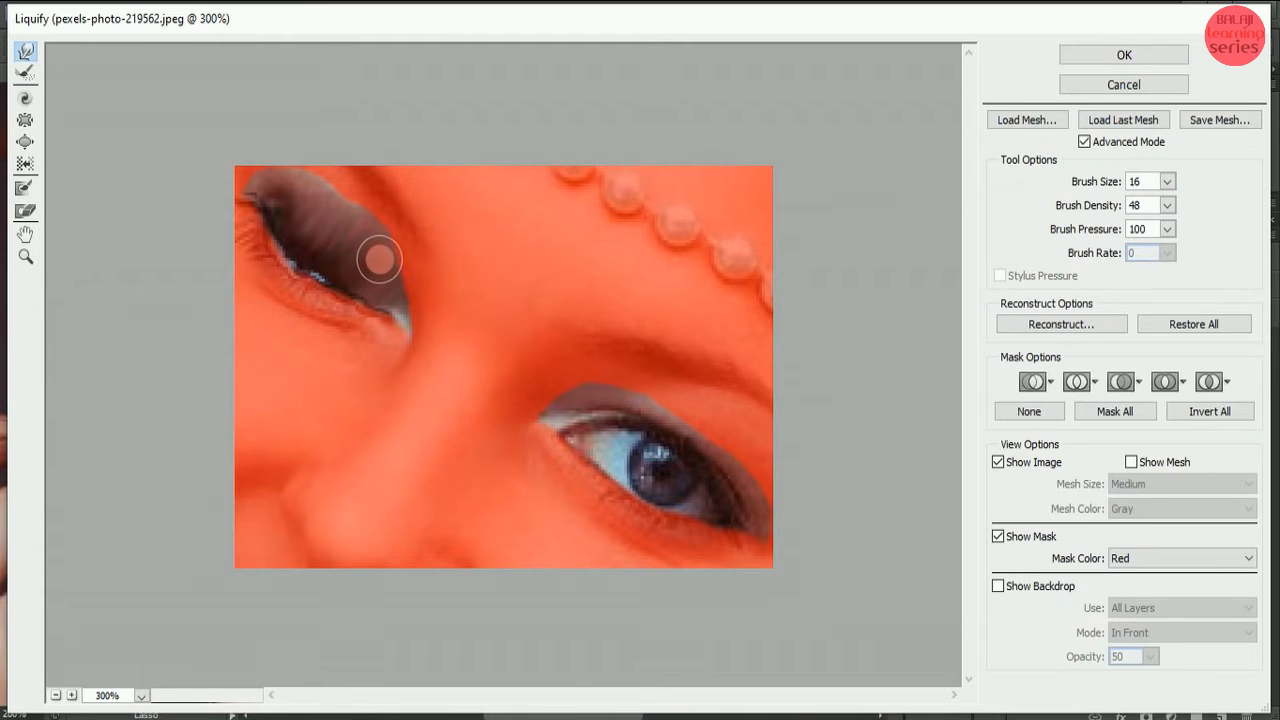
mouse_move(380, 259)
left_mouse_down()
mouse_move(357, 280)
mouse_move(371, 297)
mouse_move(377, 280)
mouse_move(360, 285)
left_mouse_up()
left_click_drag(374, 237, 343, 277)
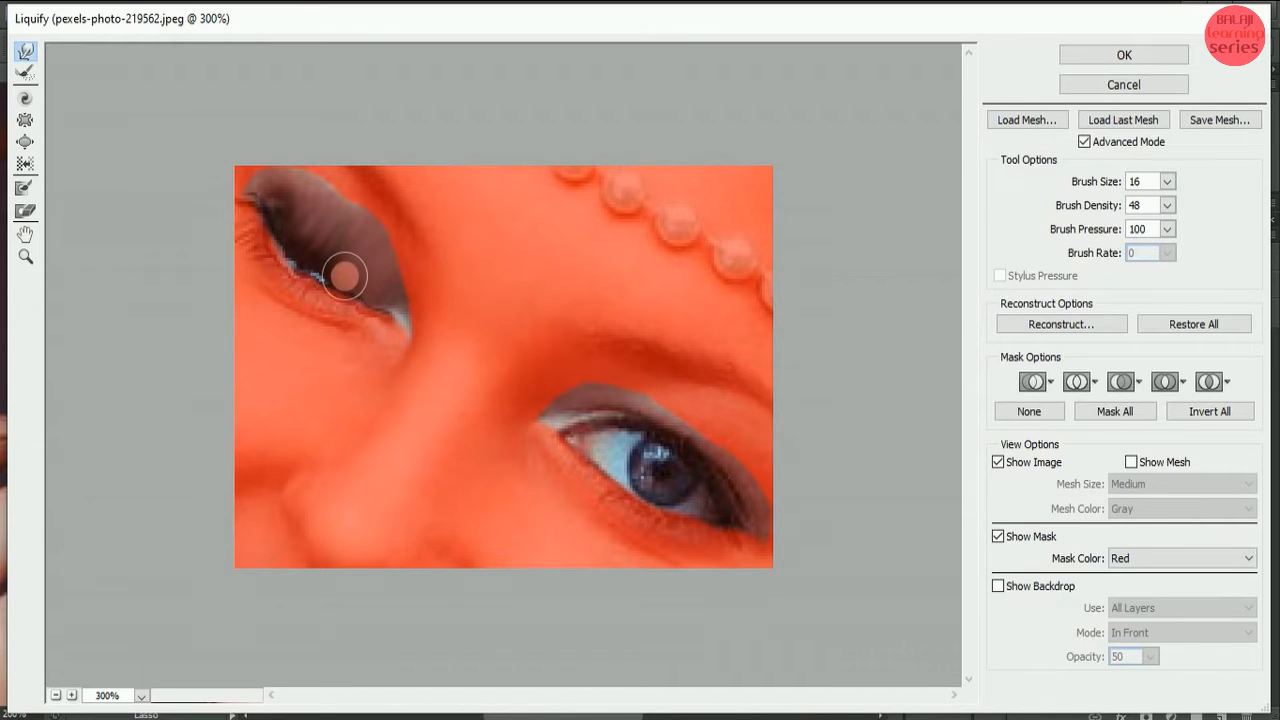
left_click_drag(363, 220, 334, 261)
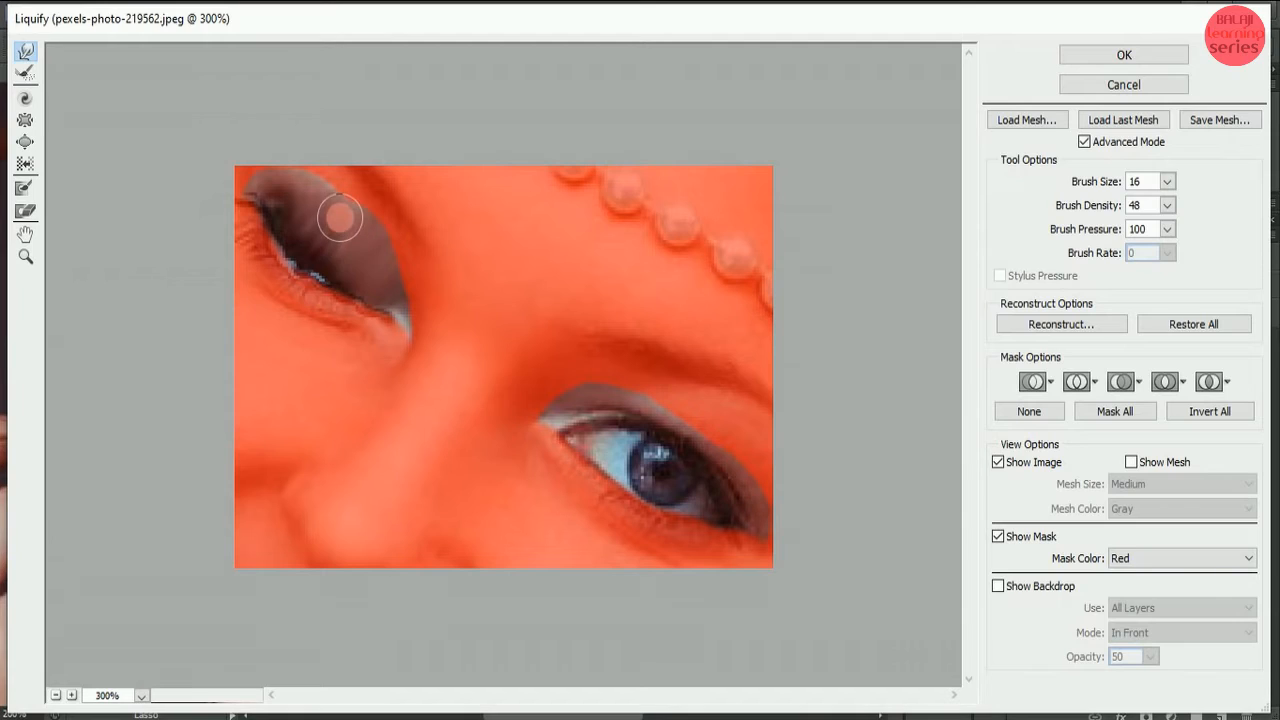
left_click_drag(341, 216, 317, 253)
left_click_drag(330, 201, 308, 238)
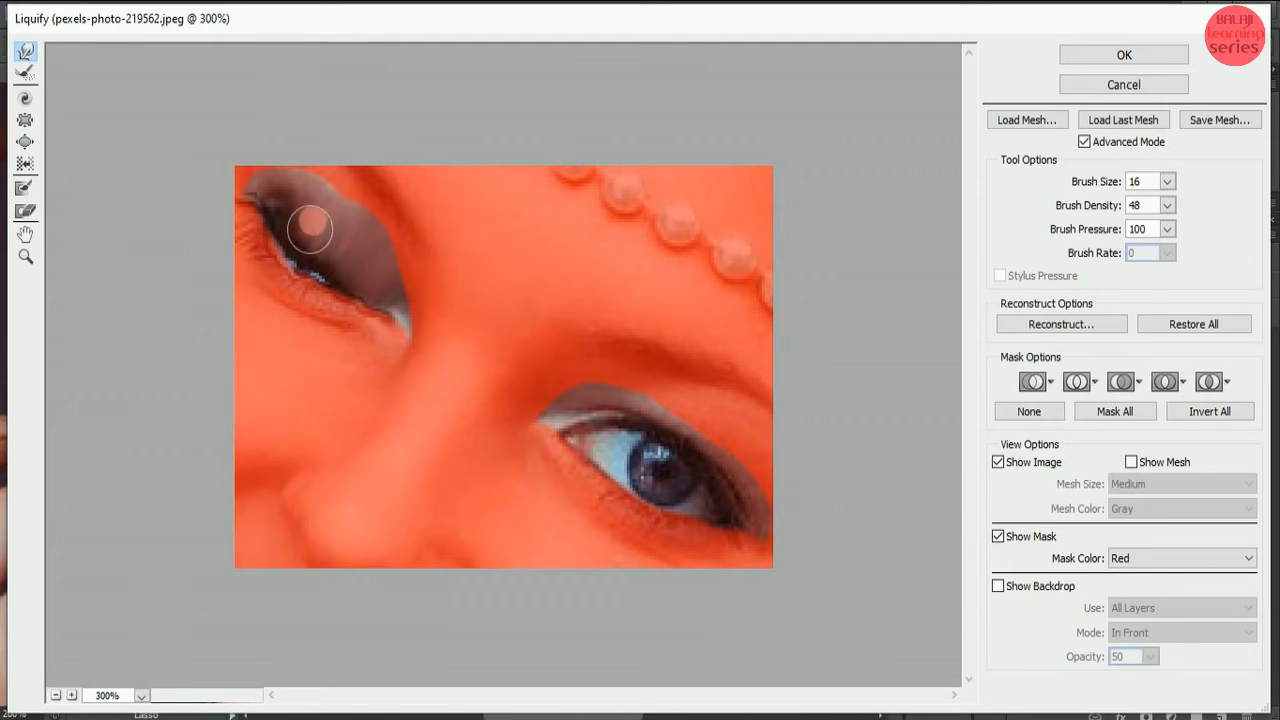
mouse_move(325, 189)
left_mouse_down()
mouse_move(301, 228)
mouse_move(306, 194)
mouse_move(280, 235)
mouse_move(283, 199)
mouse_move(266, 217)
mouse_move(266, 199)
mouse_move(259, 208)
mouse_move(281, 208)
mouse_move(267, 226)
mouse_move(294, 227)
mouse_move(281, 246)
mouse_move(308, 236)
mouse_move(296, 257)
mouse_move(331, 250)
mouse_move(310, 283)
mouse_move(315, 260)
mouse_move(339, 262)
mouse_move(322, 279)
mouse_move(363, 295)
left_mouse_up()
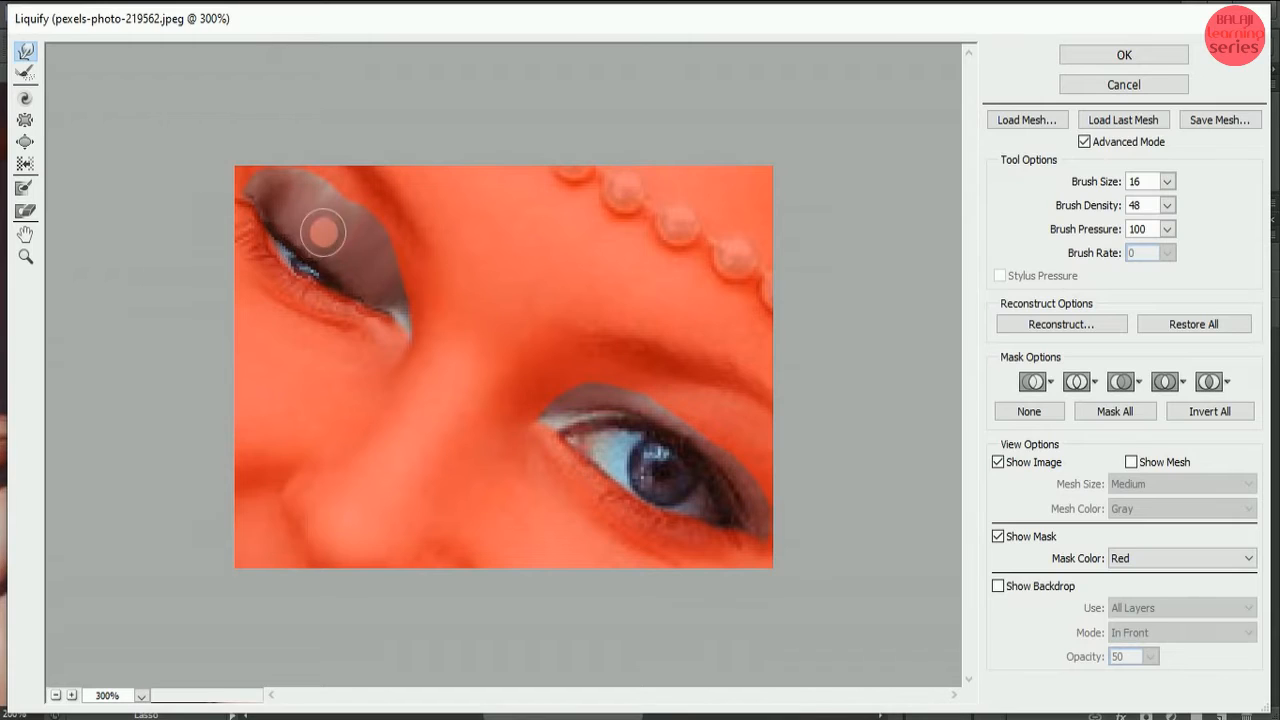
left_click_drag(323, 232, 290, 263)
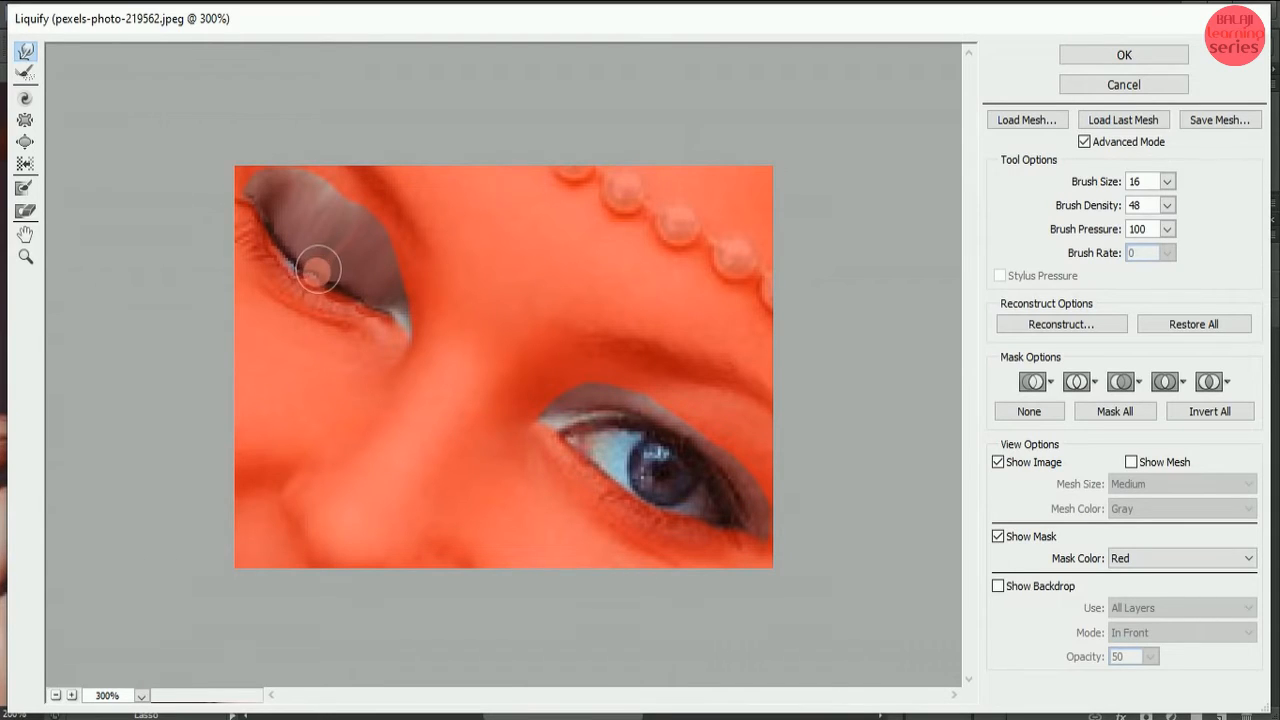
mouse_move(289, 283)
left_mouse_down()
mouse_move(293, 251)
mouse_move(280, 263)
mouse_move(344, 272)
mouse_move(326, 296)
mouse_move(335, 291)
mouse_move(283, 259)
left_mouse_up()
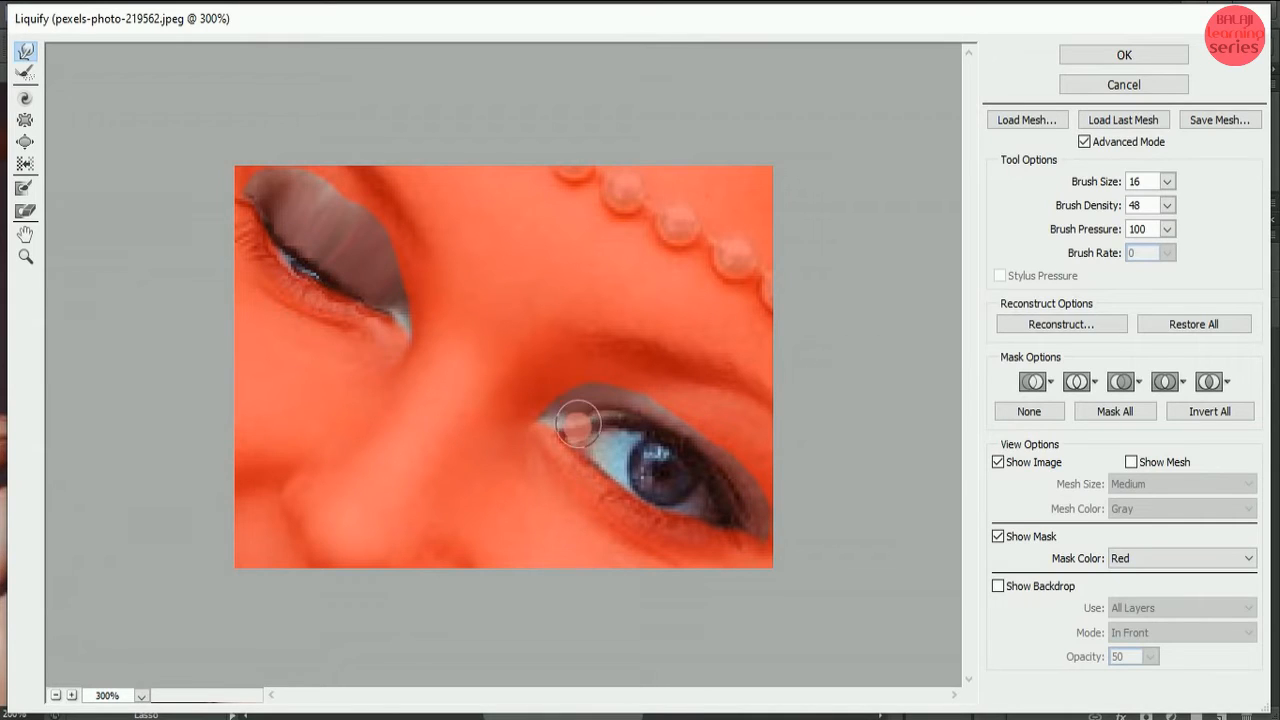
Close the photo's right eye with Forward Warp, touch up both lash lines, and apply the Liquify changes
mouse_move(578, 424)
left_mouse_down()
mouse_move(572, 444)
mouse_move(587, 427)
mouse_move(589, 448)
mouse_move(597, 400)
mouse_move(618, 458)
mouse_move(597, 414)
mouse_move(595, 440)
mouse_move(631, 414)
mouse_move(630, 458)
mouse_move(643, 434)
mouse_move(648, 472)
mouse_move(666, 431)
mouse_move(646, 449)
mouse_move(688, 443)
mouse_move(666, 478)
mouse_move(658, 468)
mouse_move(694, 472)
mouse_move(686, 491)
mouse_move(740, 454)
mouse_move(706, 506)
mouse_move(746, 491)
mouse_move(726, 520)
mouse_move(754, 520)
mouse_move(741, 535)
mouse_move(730, 503)
mouse_move(708, 522)
mouse_move(714, 471)
mouse_move(689, 517)
mouse_move(686, 471)
mouse_move(669, 503)
mouse_move(686, 430)
mouse_move(660, 471)
mouse_move(666, 420)
mouse_move(641, 463)
mouse_move(646, 423)
mouse_move(609, 449)
mouse_move(611, 411)
mouse_move(622, 414)
mouse_move(594, 434)
mouse_move(597, 407)
mouse_move(588, 441)
mouse_move(640, 409)
mouse_move(614, 457)
mouse_move(670, 448)
mouse_move(649, 474)
mouse_move(694, 449)
mouse_move(670, 494)
mouse_move(691, 446)
mouse_move(663, 486)
mouse_move(737, 468)
mouse_move(691, 503)
mouse_move(723, 497)
mouse_move(711, 517)
mouse_move(682, 448)
mouse_move(651, 500)
mouse_move(654, 451)
mouse_move(636, 487)
mouse_move(640, 449)
mouse_move(623, 471)
mouse_move(623, 449)
mouse_move(612, 468)
mouse_move(603, 451)
mouse_move(597, 462)
mouse_move(603, 438)
mouse_move(586, 443)
mouse_move(634, 434)
mouse_move(663, 449)
mouse_move(641, 486)
mouse_move(668, 473)
mouse_move(714, 491)
mouse_move(689, 517)
mouse_move(677, 491)
mouse_move(660, 509)
mouse_move(643, 462)
left_mouse_up()
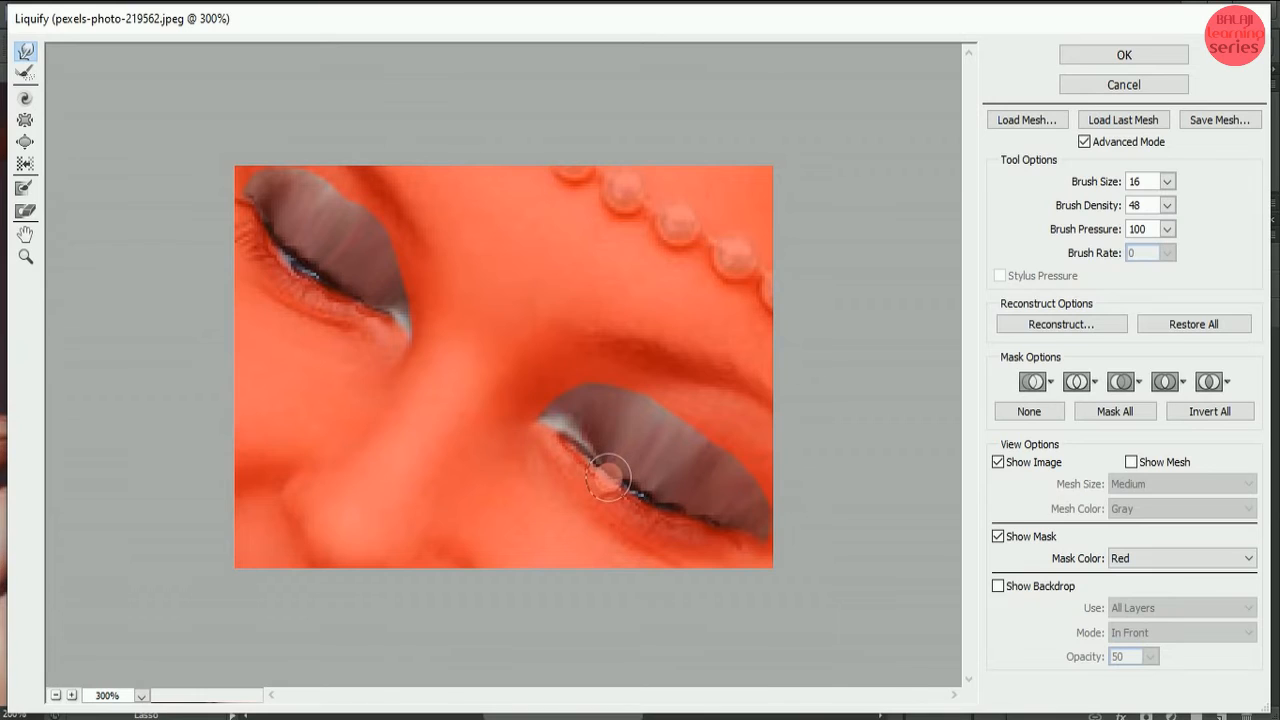
mouse_move(623, 482)
left_mouse_down()
mouse_move(654, 503)
mouse_move(749, 523)
mouse_move(614, 454)
mouse_move(654, 470)
mouse_move(651, 486)
mouse_move(671, 480)
mouse_move(670, 500)
mouse_move(600, 483)
mouse_move(626, 457)
mouse_move(617, 477)
left_mouse_up()
mouse_move(292, 245)
left_mouse_down()
mouse_move(280, 229)
mouse_move(286, 251)
mouse_move(336, 265)
mouse_move(306, 265)
left_mouse_up()
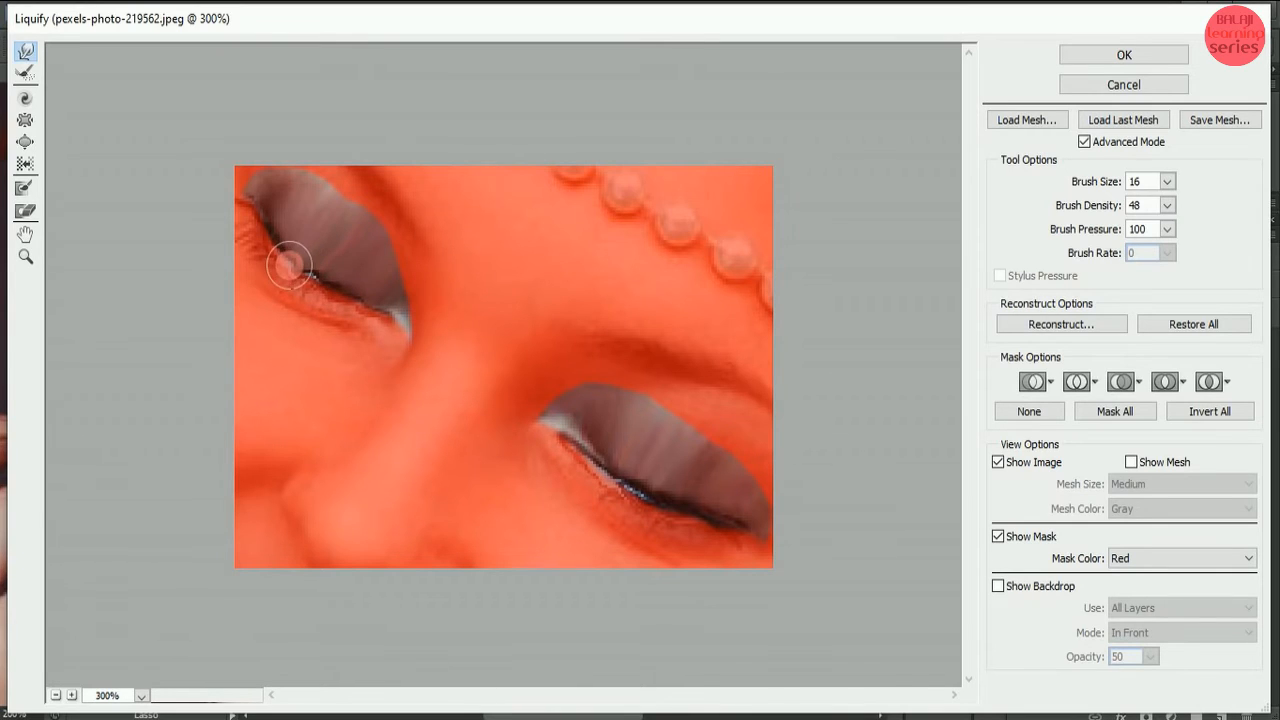
left_click_drag(291, 260, 311, 260)
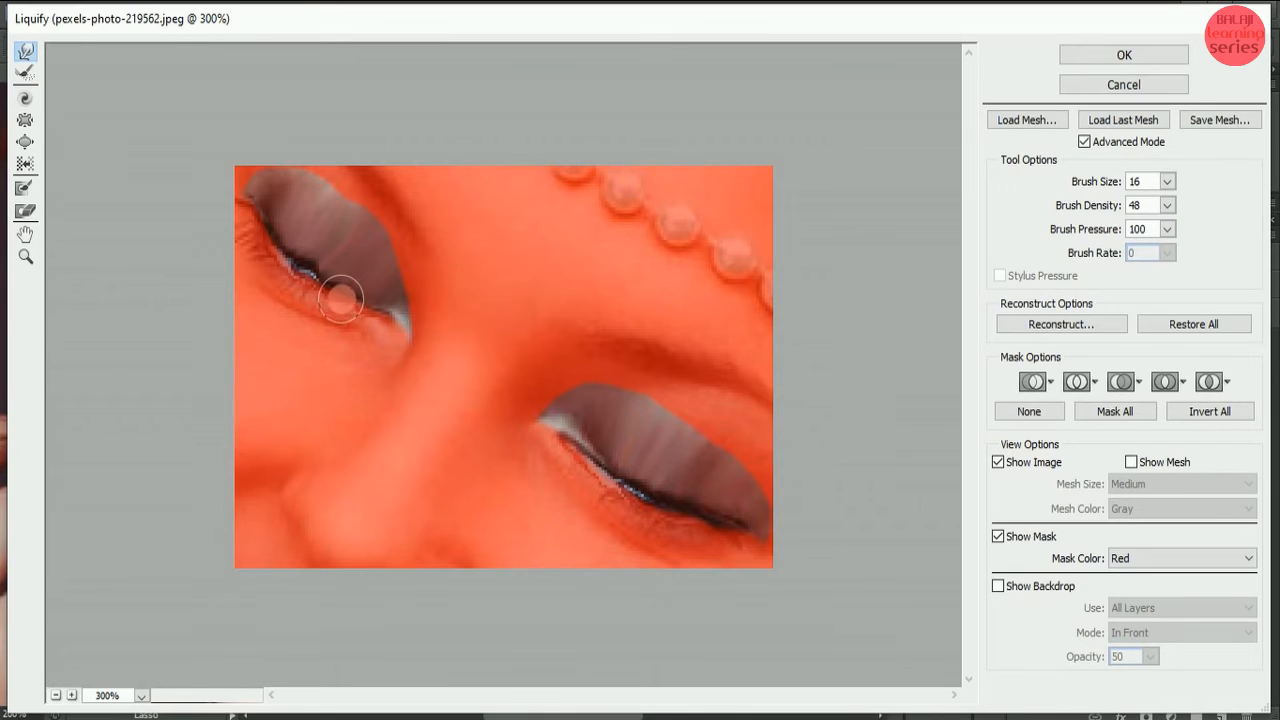
left_click(1101, 53)
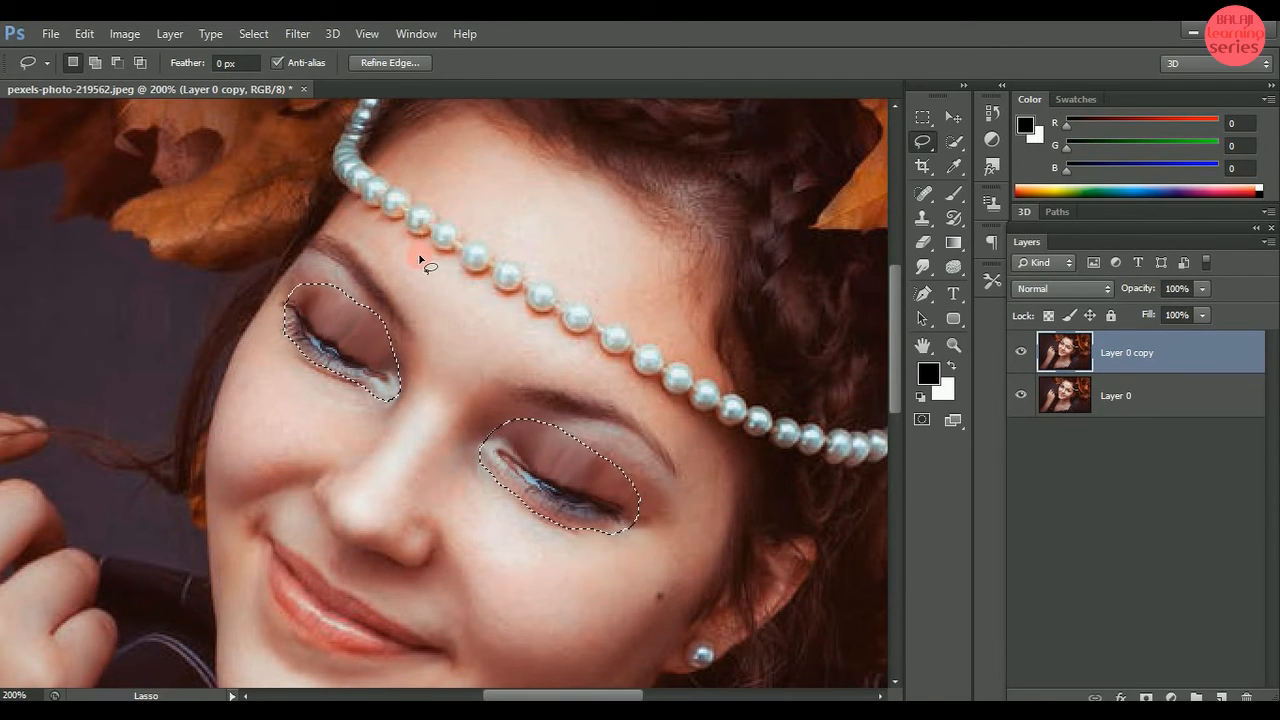
Create a frame animation in the Timeline and set the first frame's delay to 0.2 seconds
left_click(415, 35)
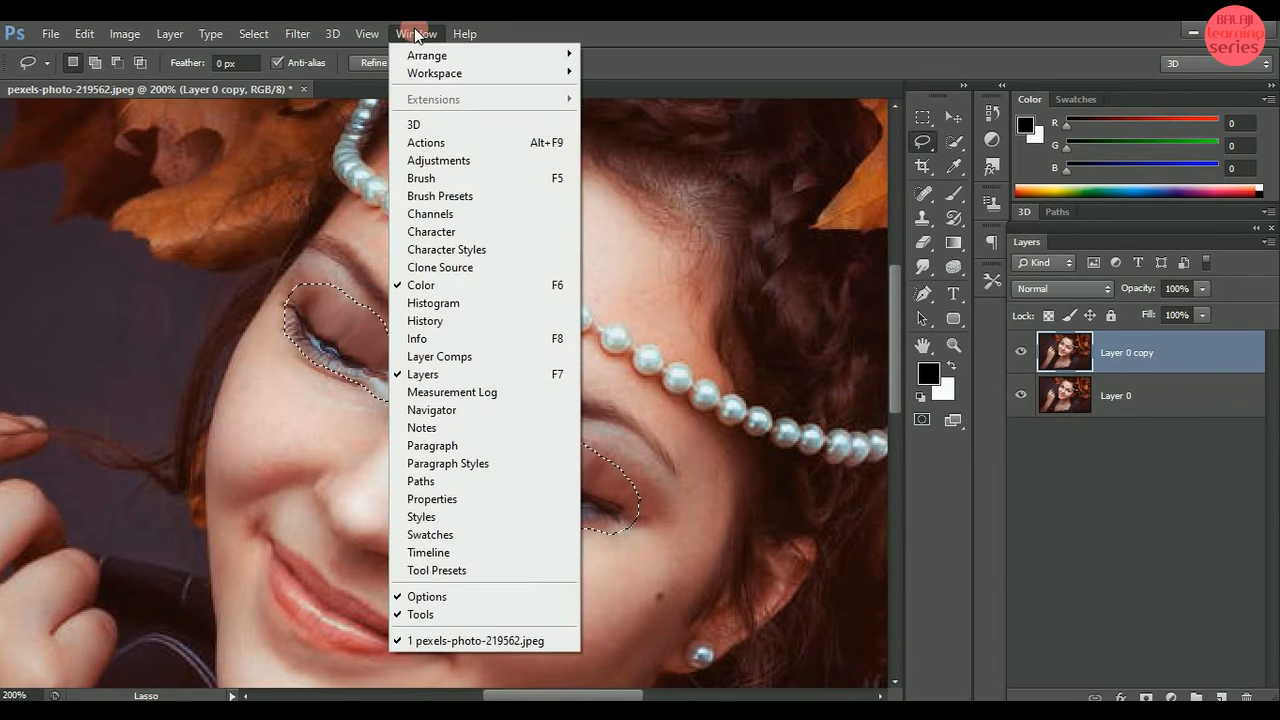
left_click(449, 560)
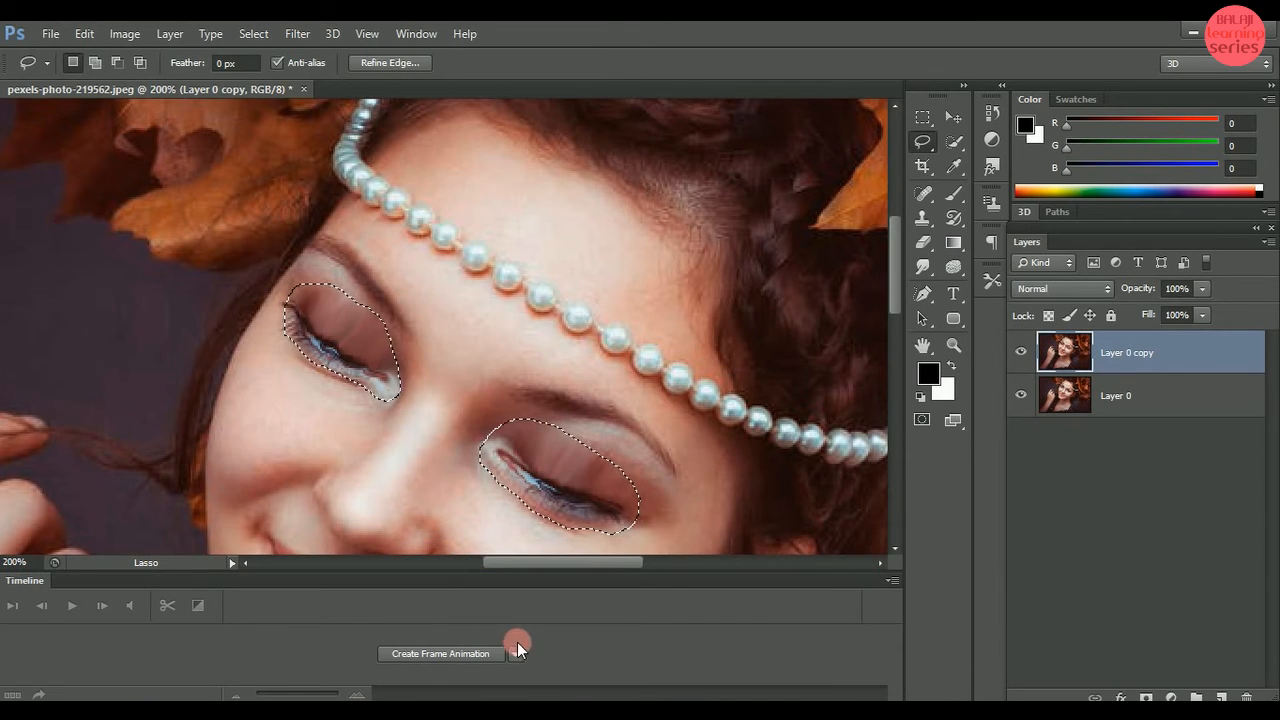
left_click(514, 653)
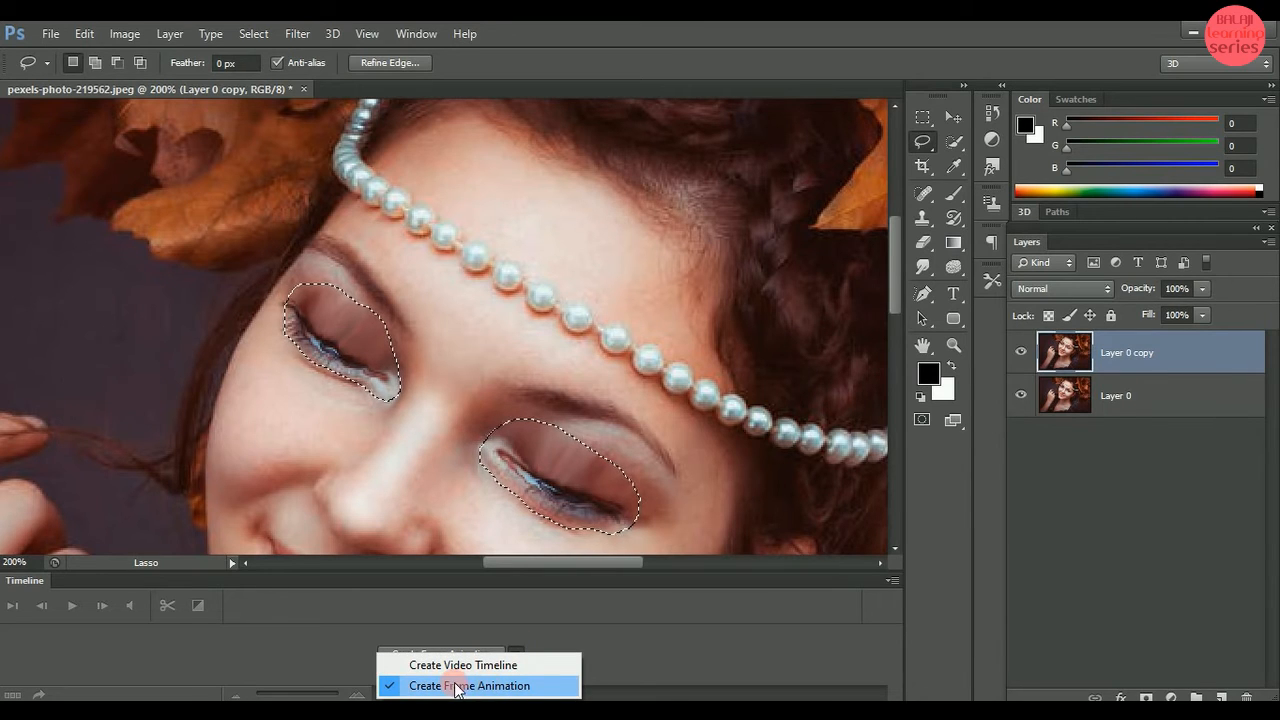
left_click(487, 688)
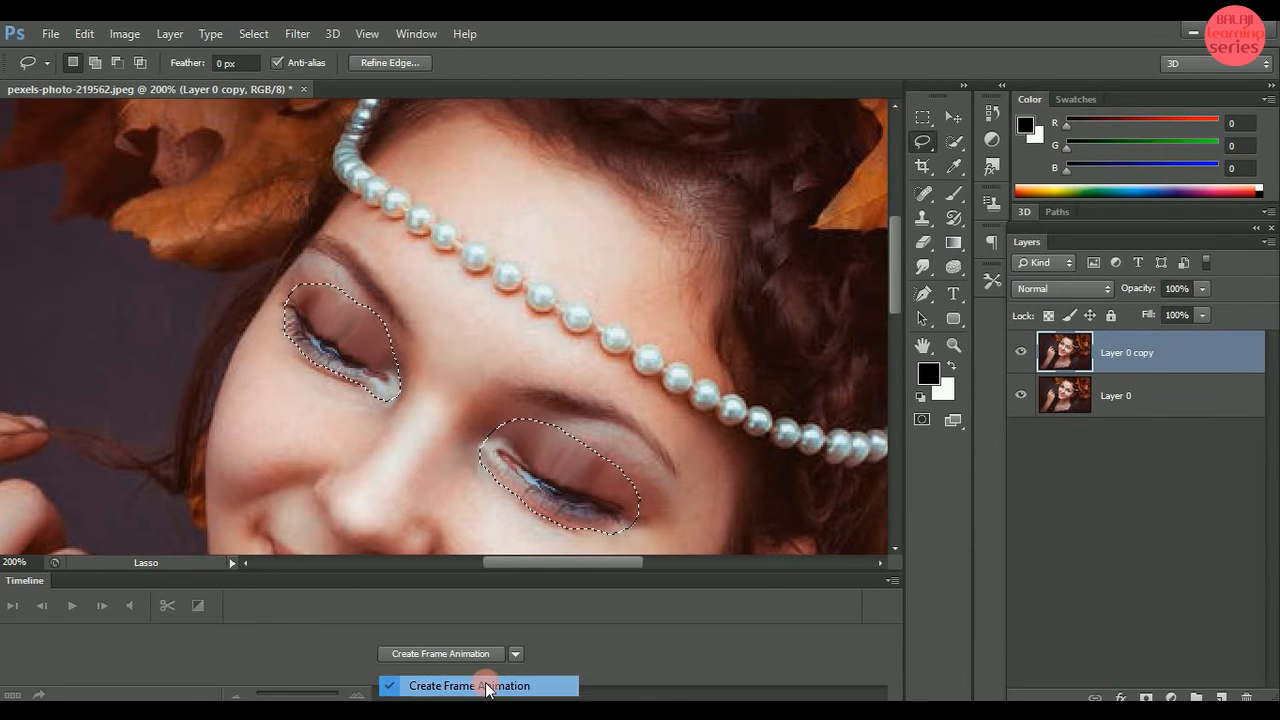
left_click(412, 654)
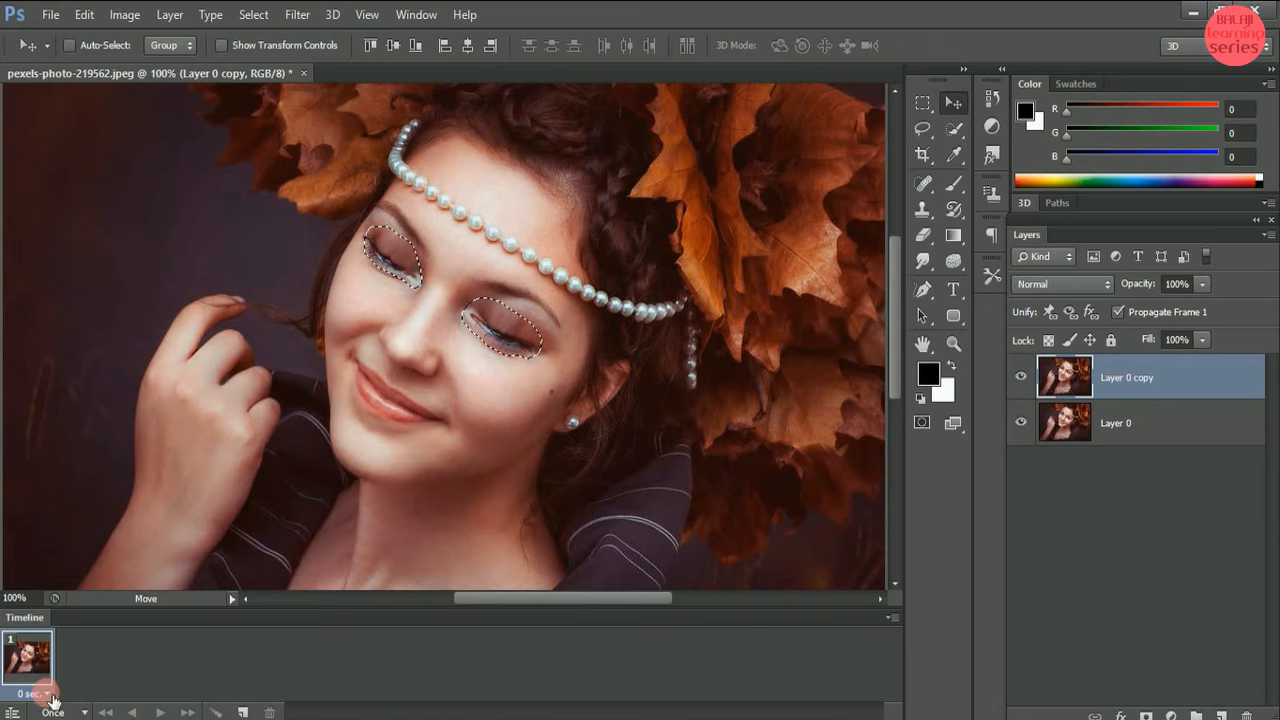
left_click(49, 695)
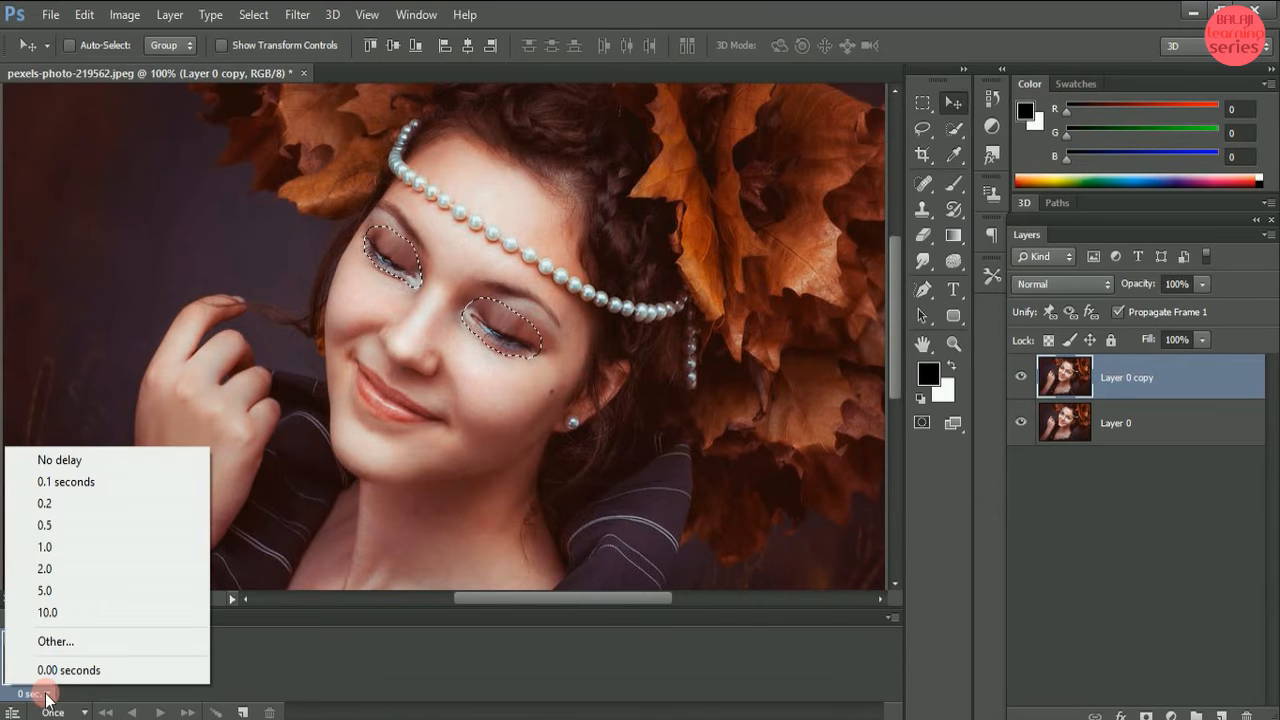
left_click(60, 506)
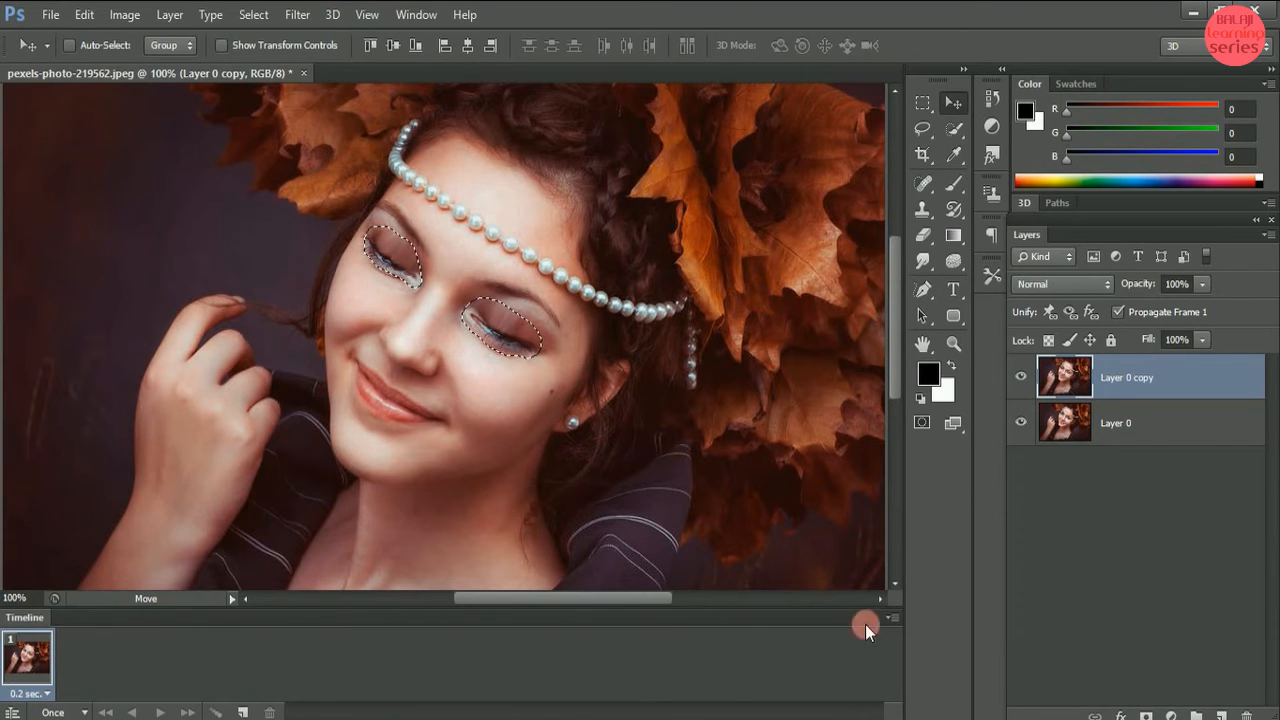
Make animation frames from the two layers and set the second frame's delay to 0.2 seconds
left_click(896, 617)
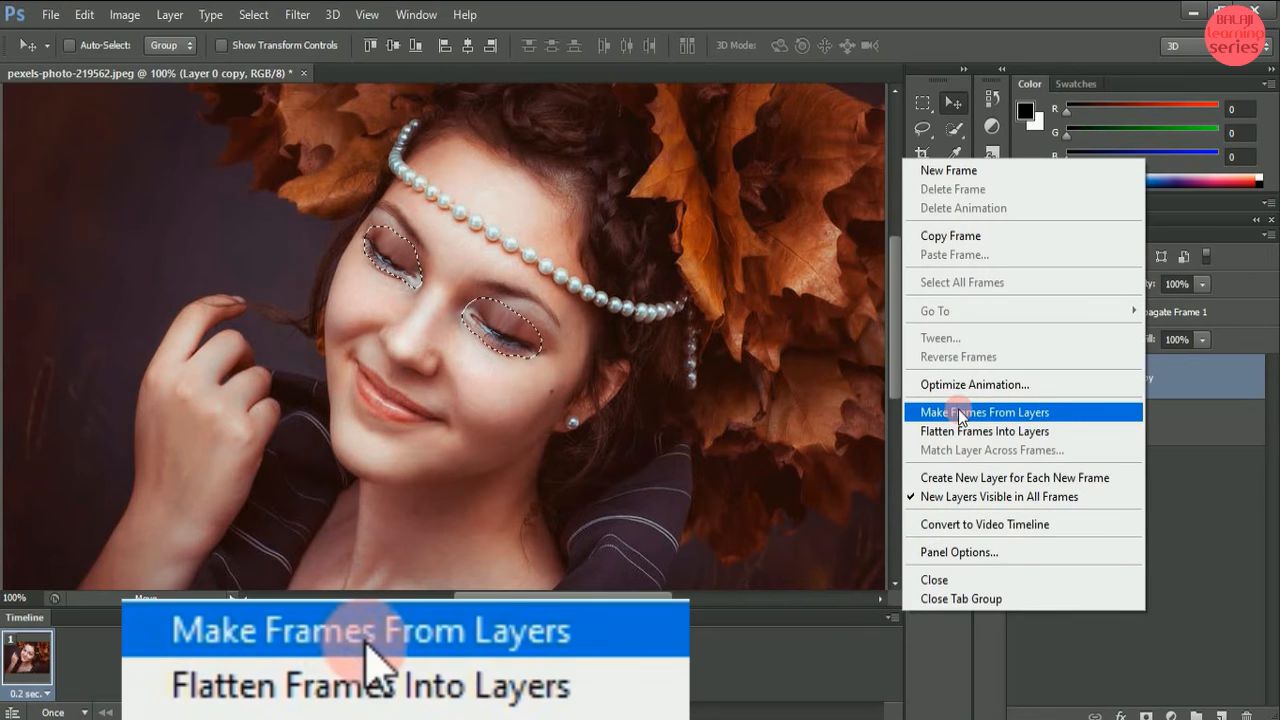
left_click(1043, 414)
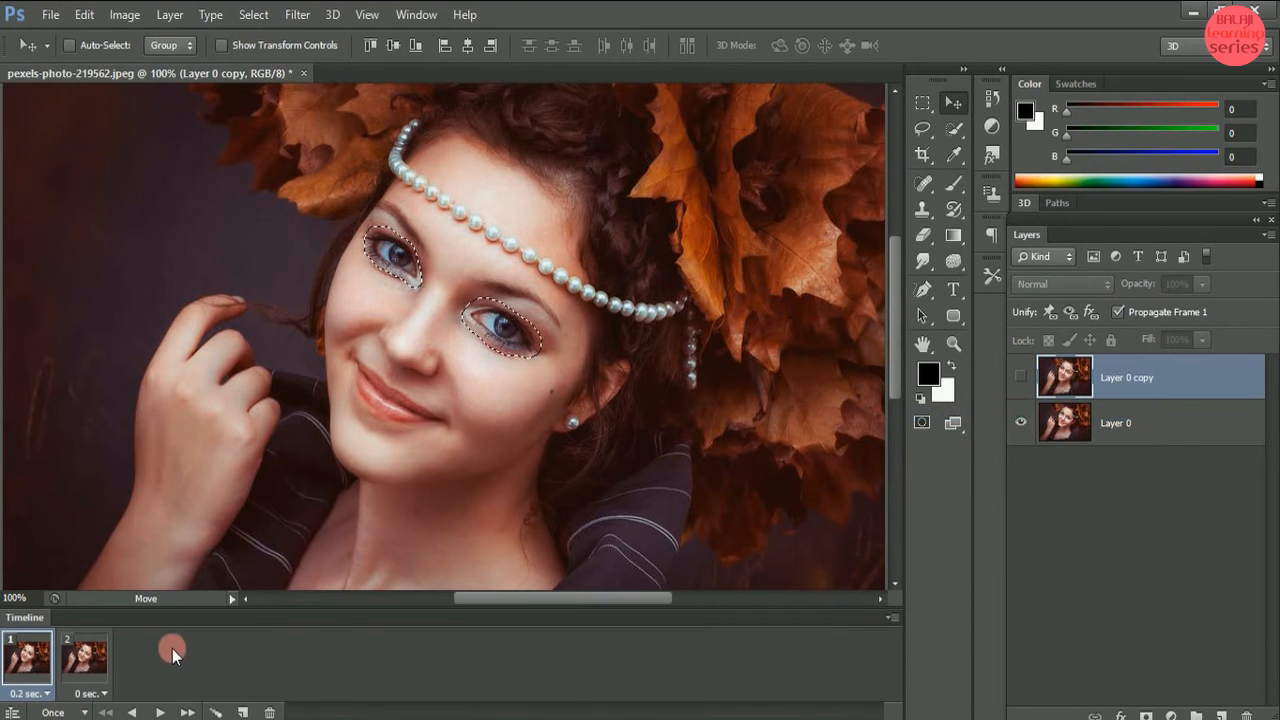
left_click(106, 694)
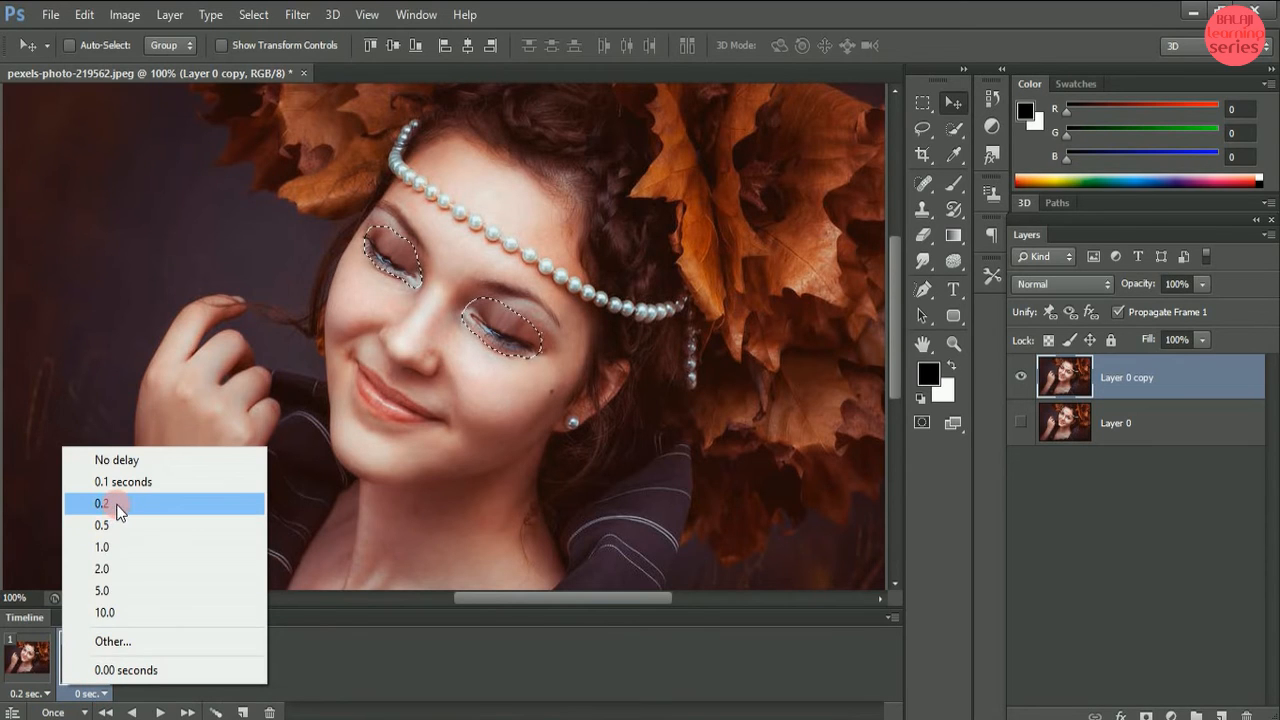
left_click(118, 507)
Keep the animation's looping option at Once and play it back to preview the blink
left_click(85, 714)
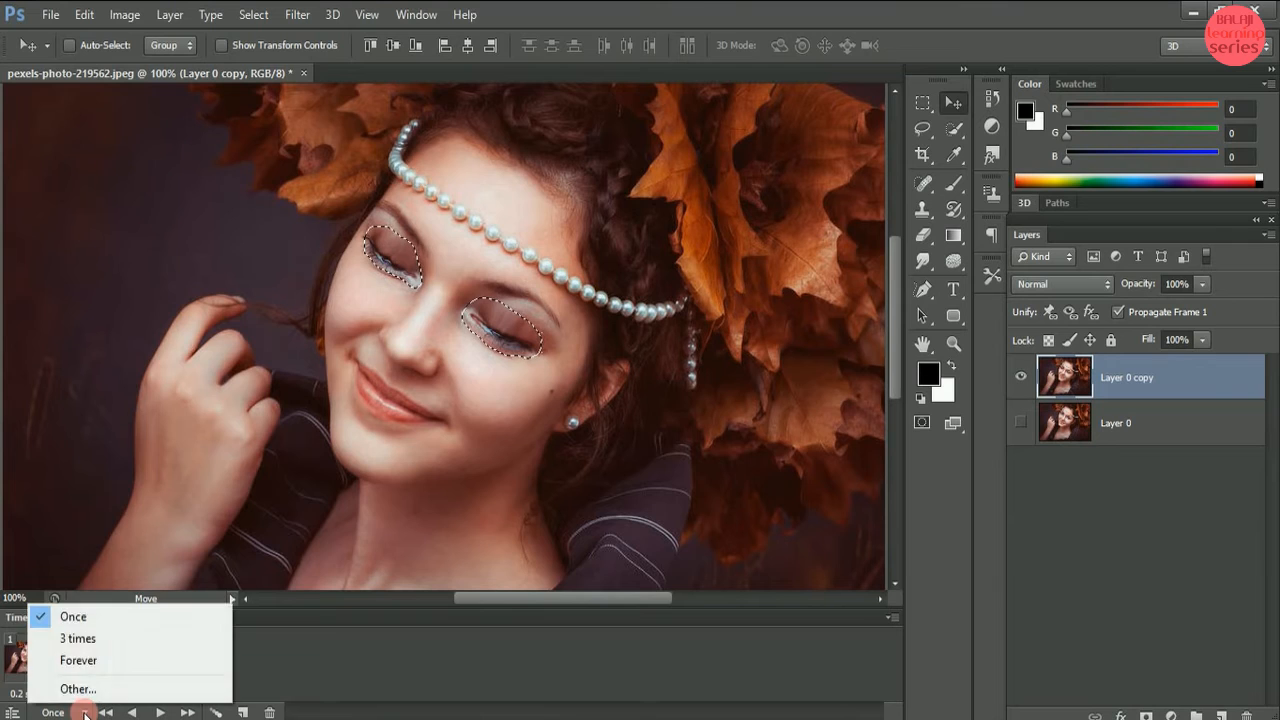
left_click(90, 619)
left_click(160, 712)
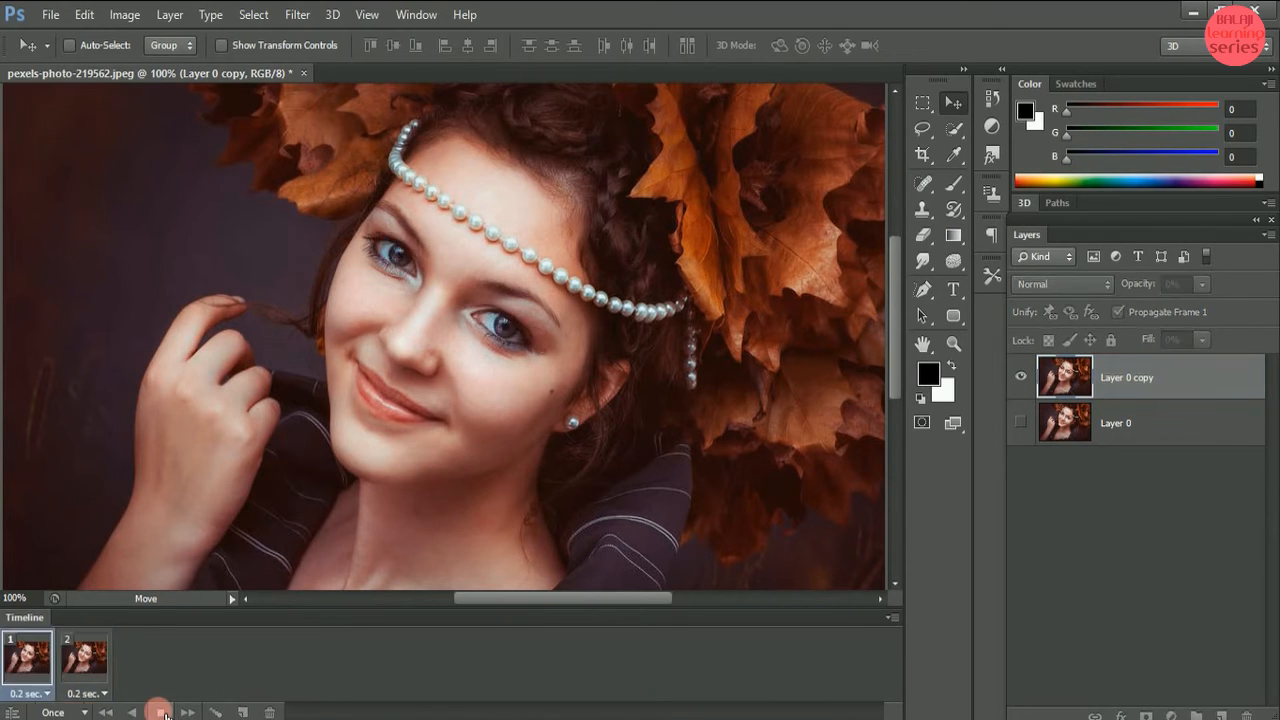
left_click(160, 712)
left_click(160, 712)
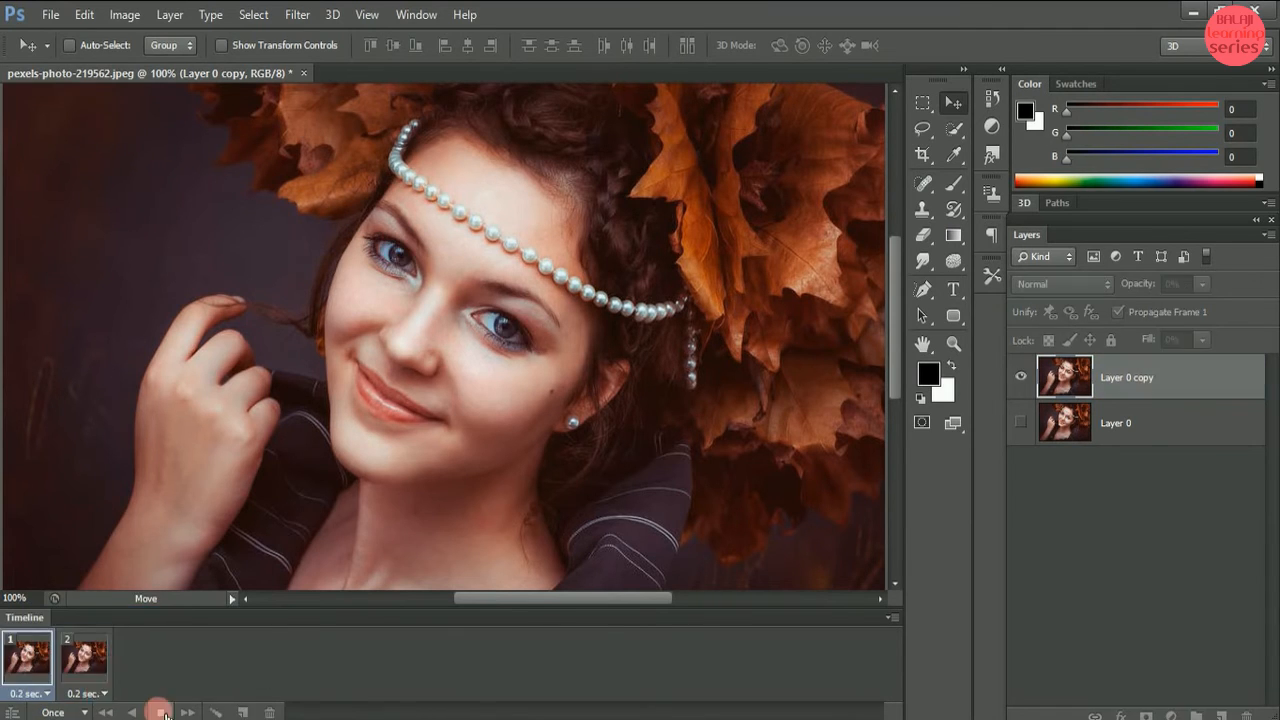
Set the animation's looping to 3 times and play it back
left_click(82, 712)
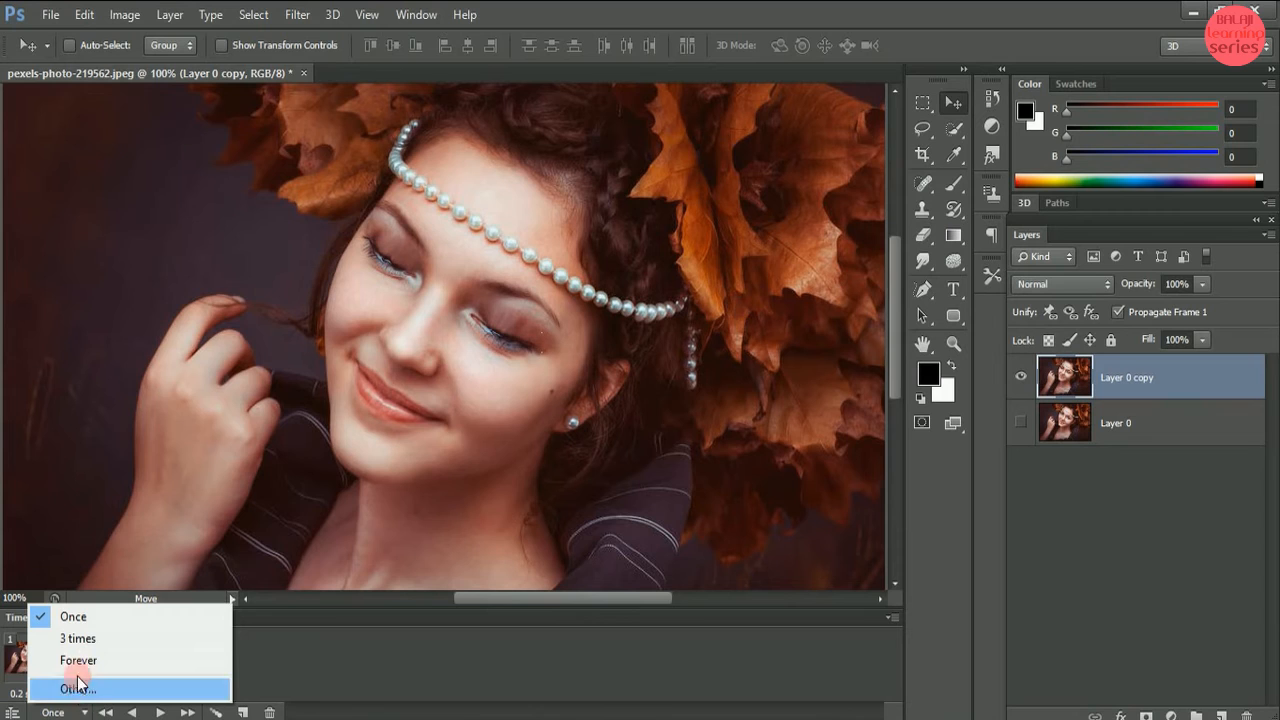
left_click(80, 640)
left_click(162, 712)
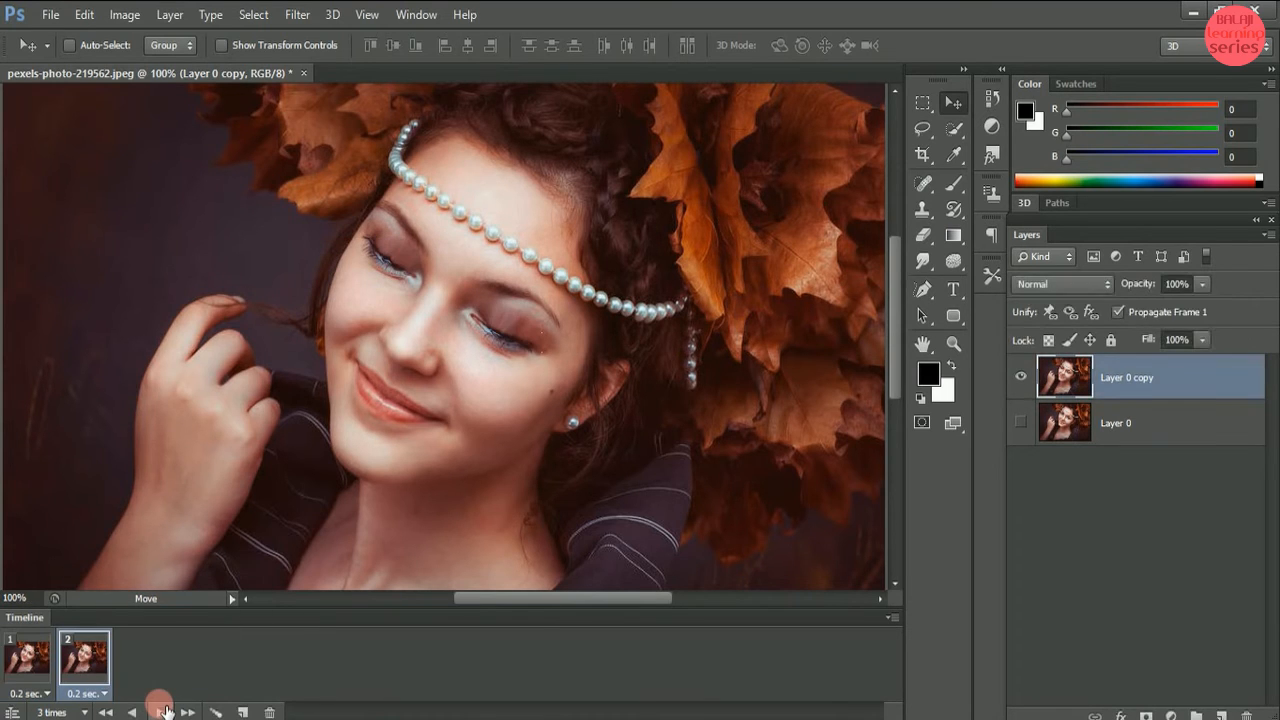
Set the delay of both animation frames to 0.5 seconds
left_click(30, 693)
left_click(49, 524)
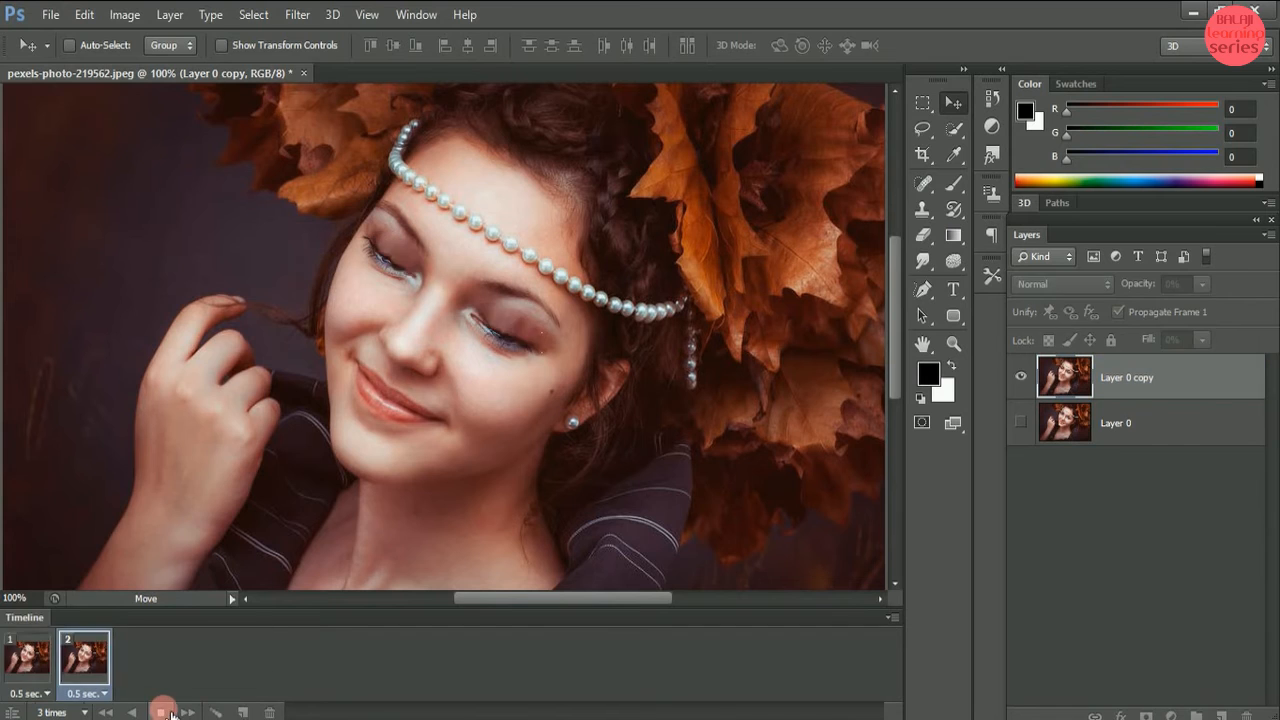
left_click(120, 712)
left_click(85, 693)
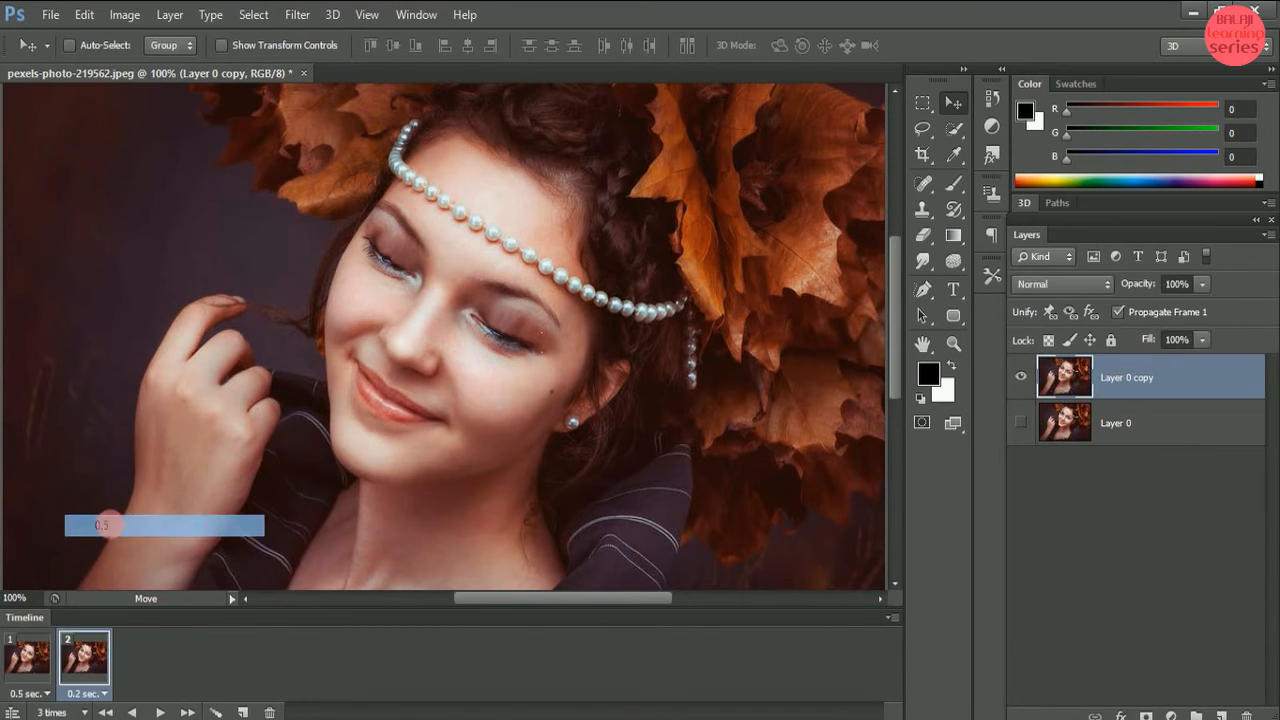
left_click(106, 523)
left_click(30, 693)
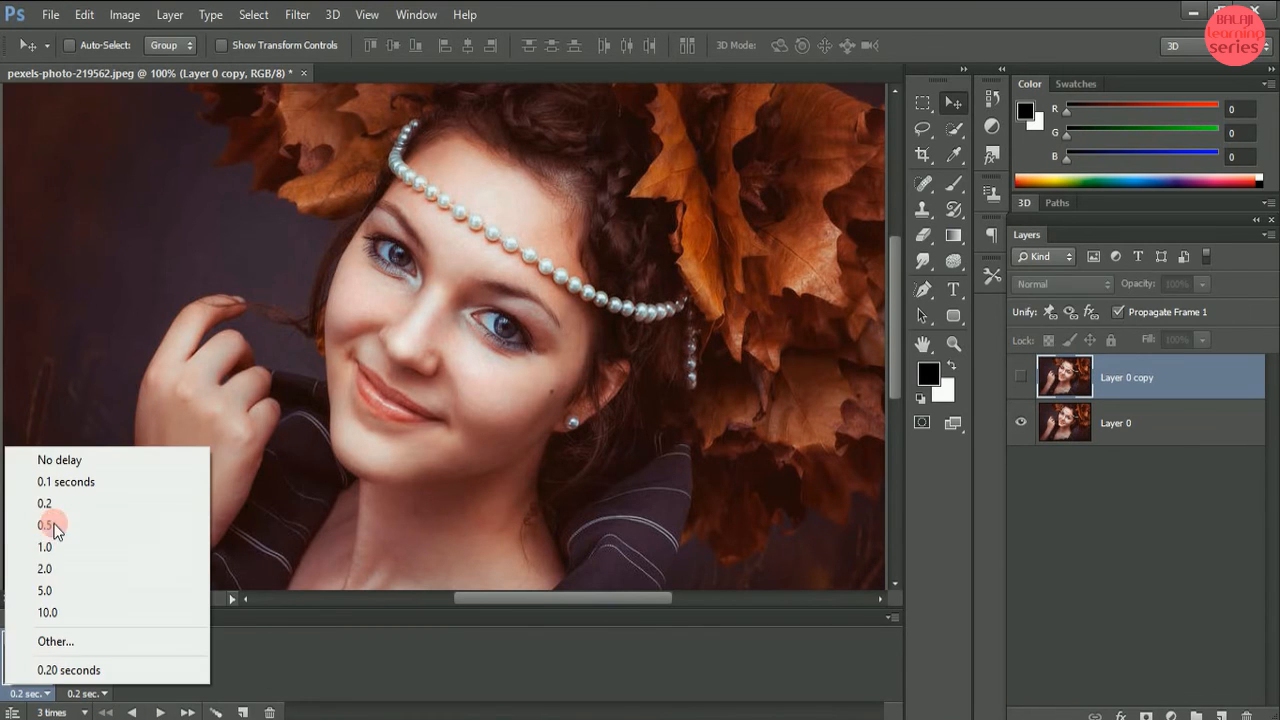
left_click(49, 524)
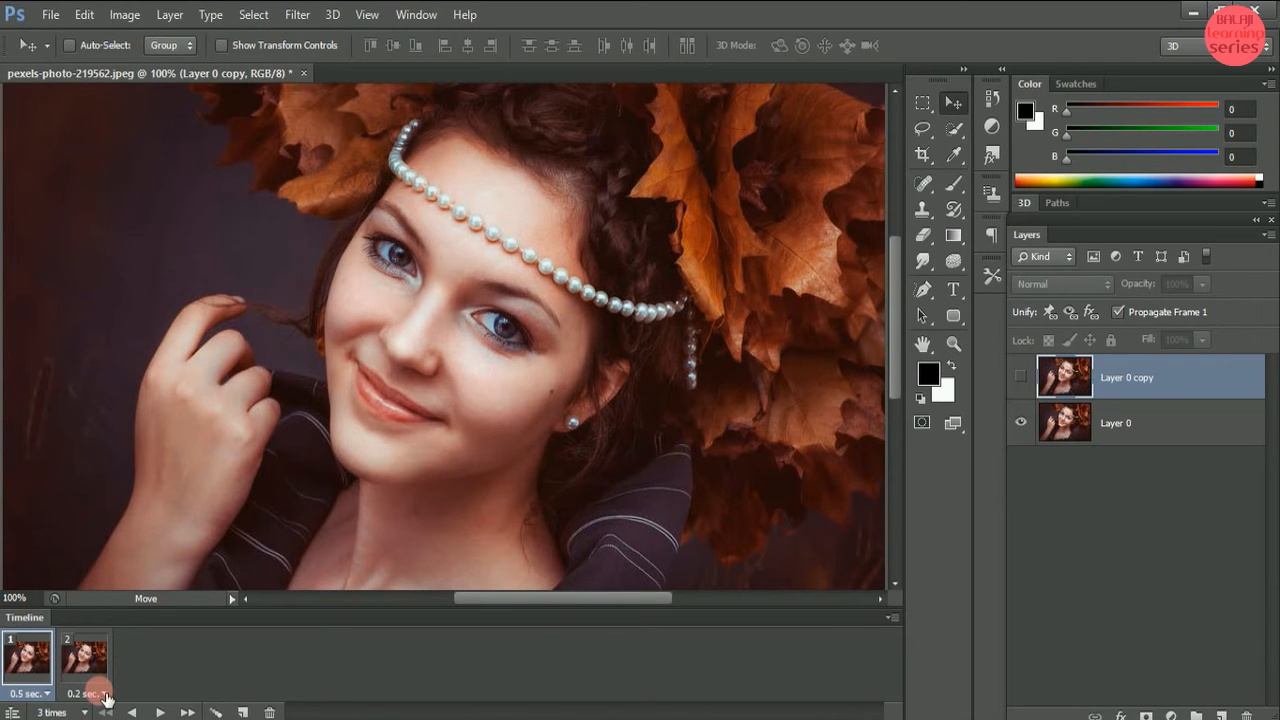
left_click(107, 697)
left_click(110, 524)
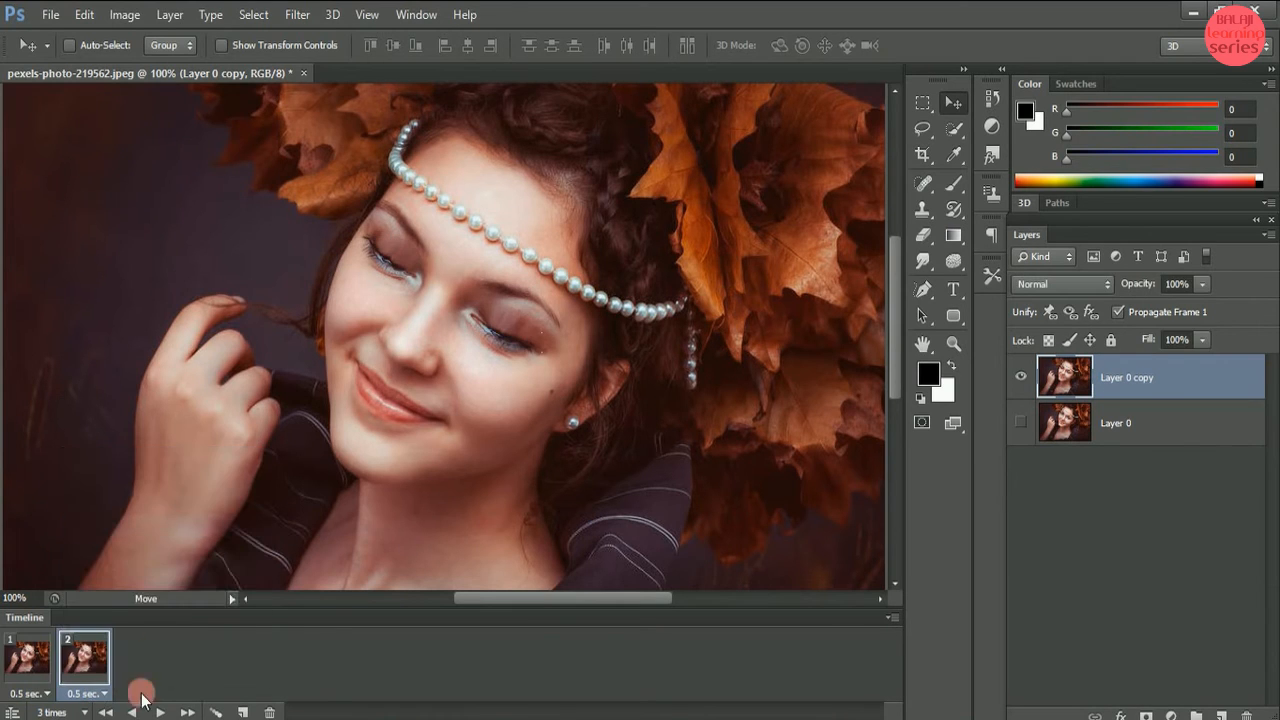
Keep the looping at 3 times and preview the blink with the 0.5-second frame delays
left_click(53, 712)
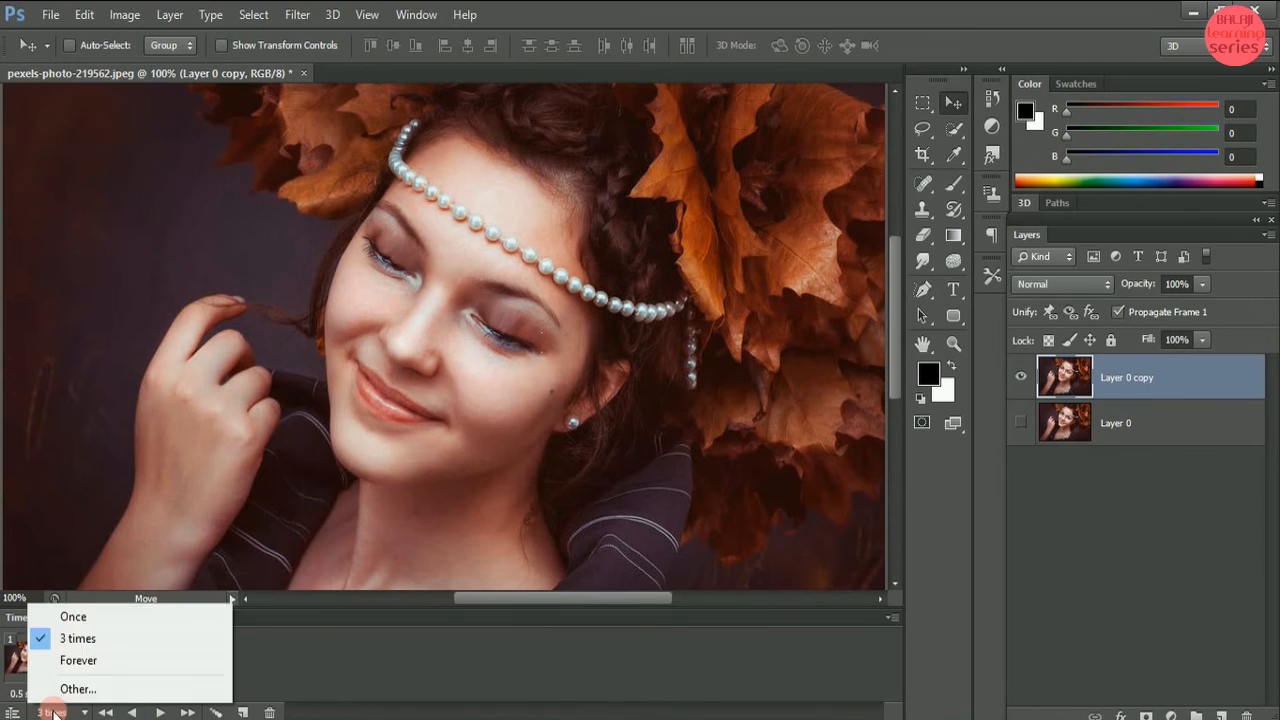
left_click(53, 712)
left_click(172, 714)
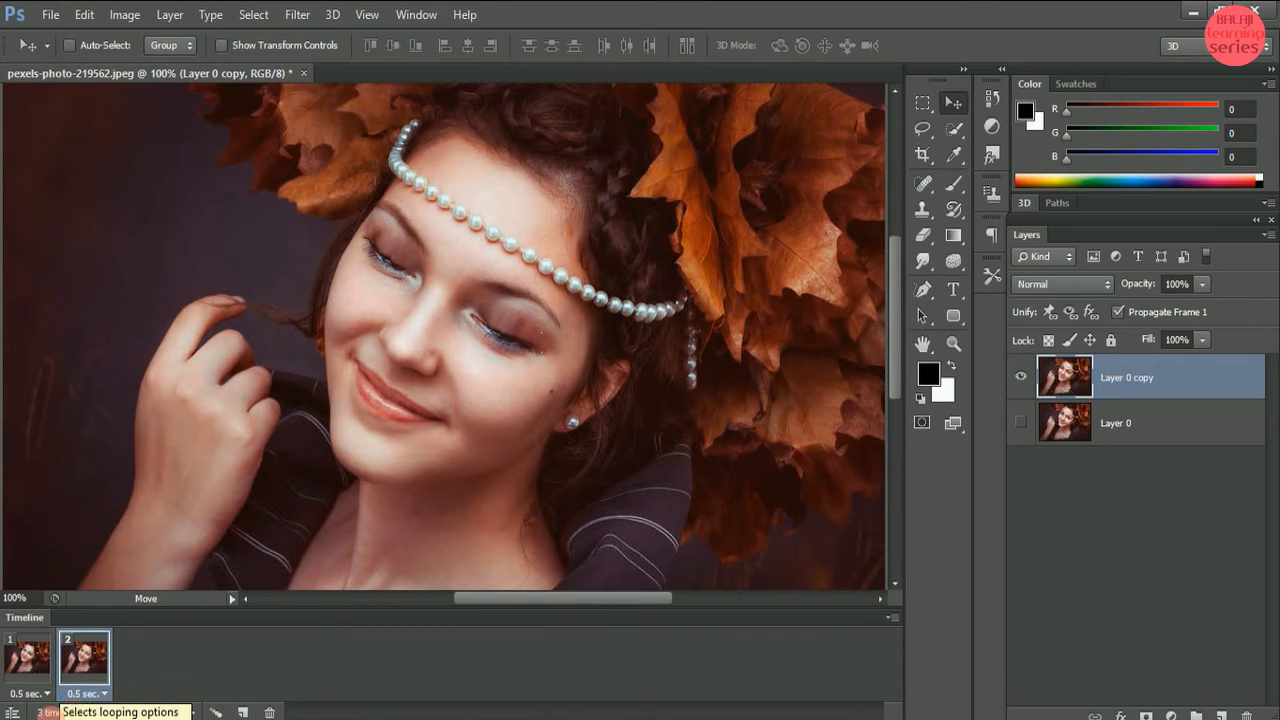
Set the animation's looping to Forever and play the blink continuously
left_click(75, 712)
left_click(60, 660)
key("space")
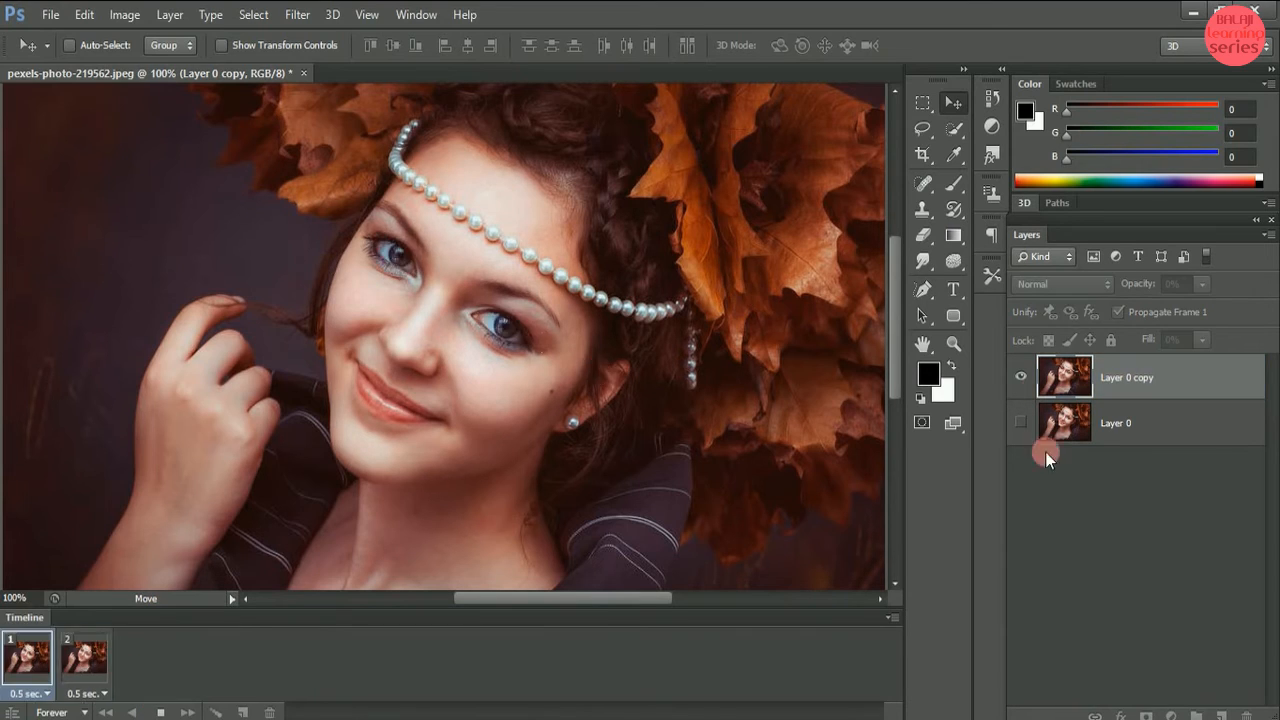
key("space")
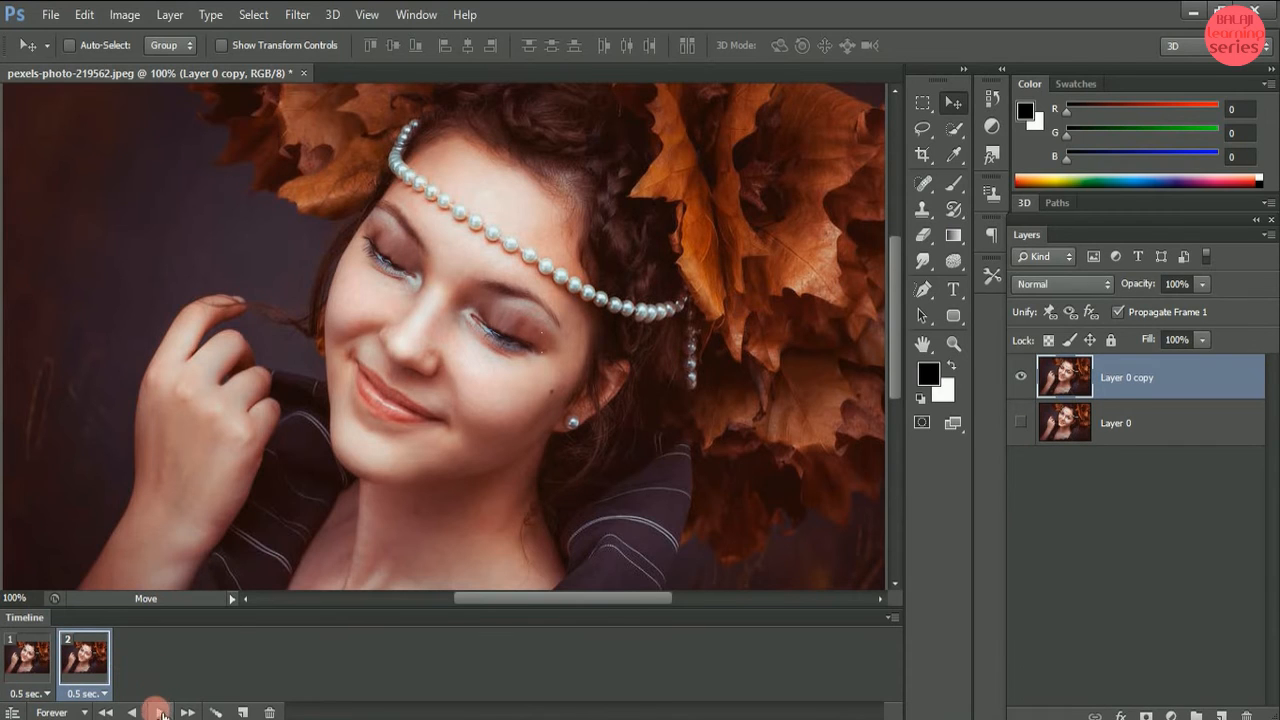
left_click(160, 712)
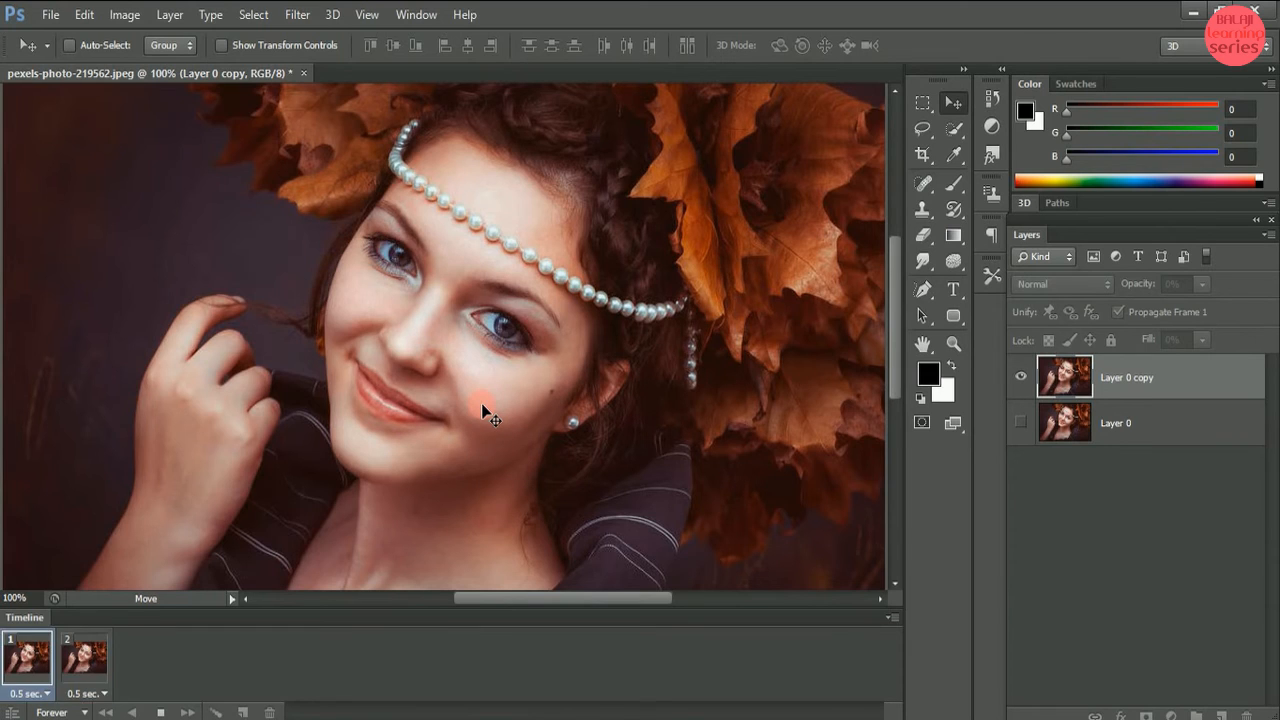
Hide the Timeline while the looping blink animation keeps playing
key("ctrl+minus")
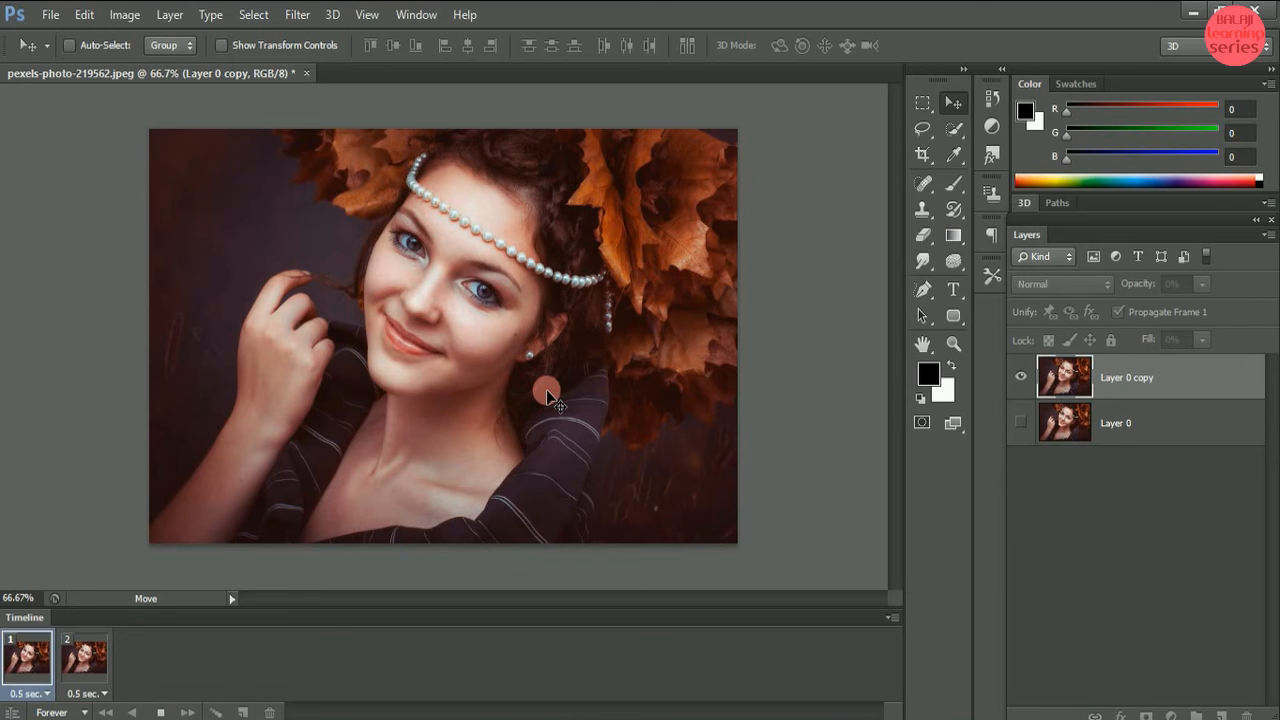
key("ctrl+minus")
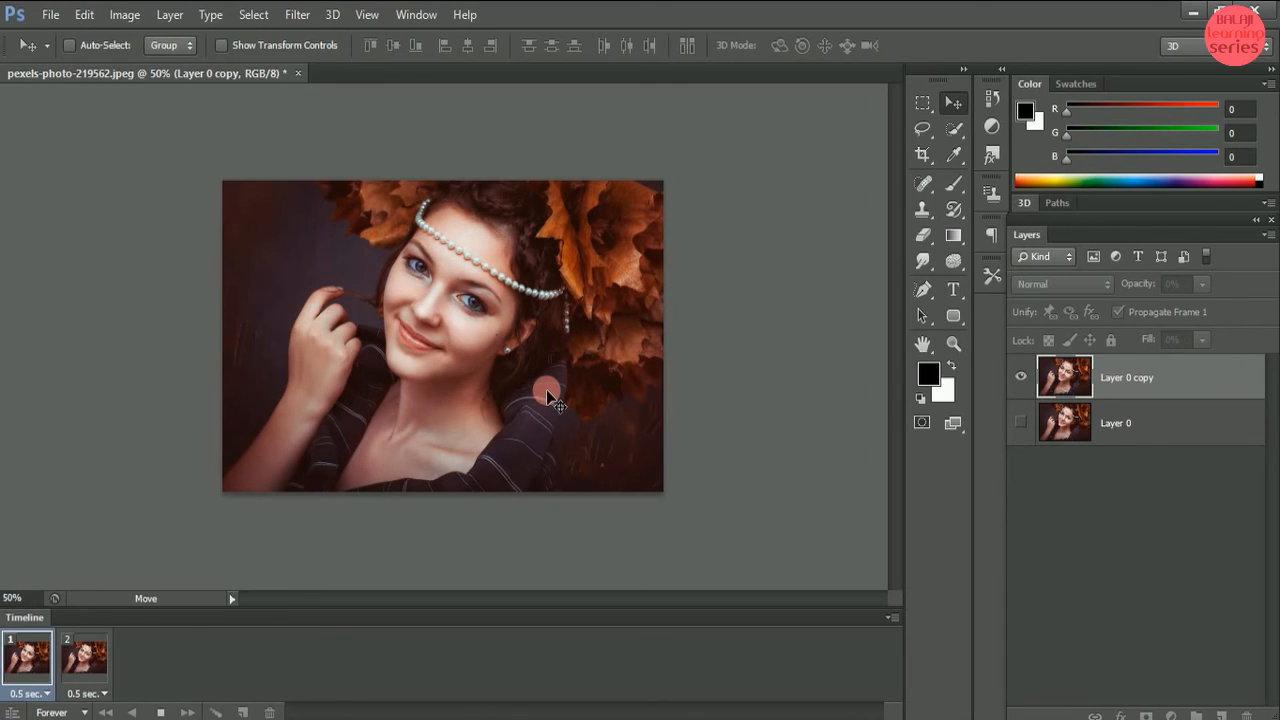
key("ctrl+plus")
key("ctrl+plus")
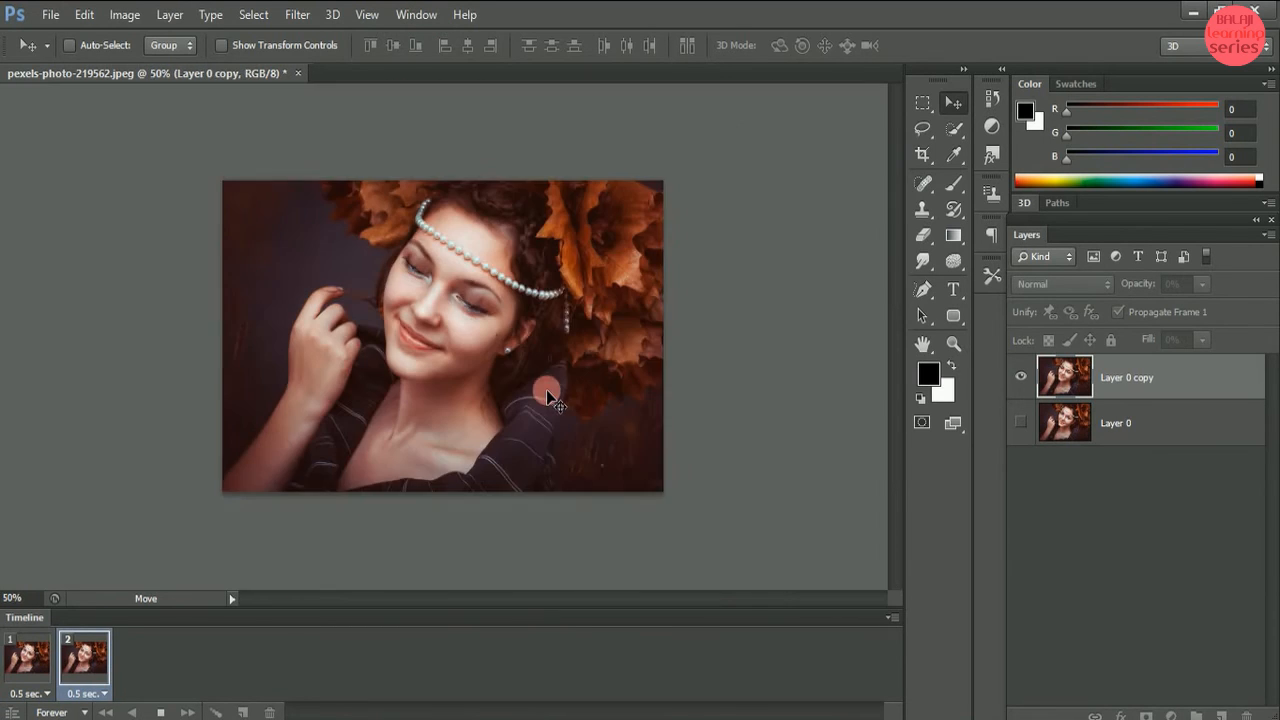
key("ctrl+plus")
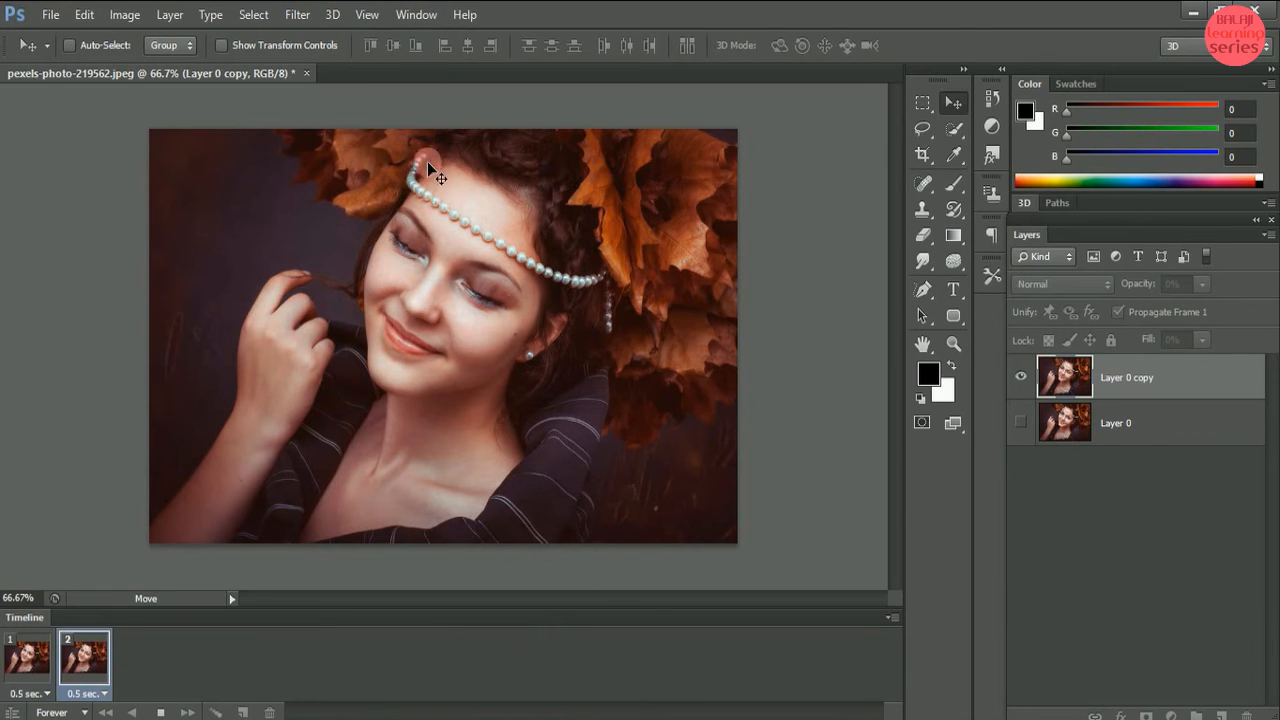
left_click(425, 17)
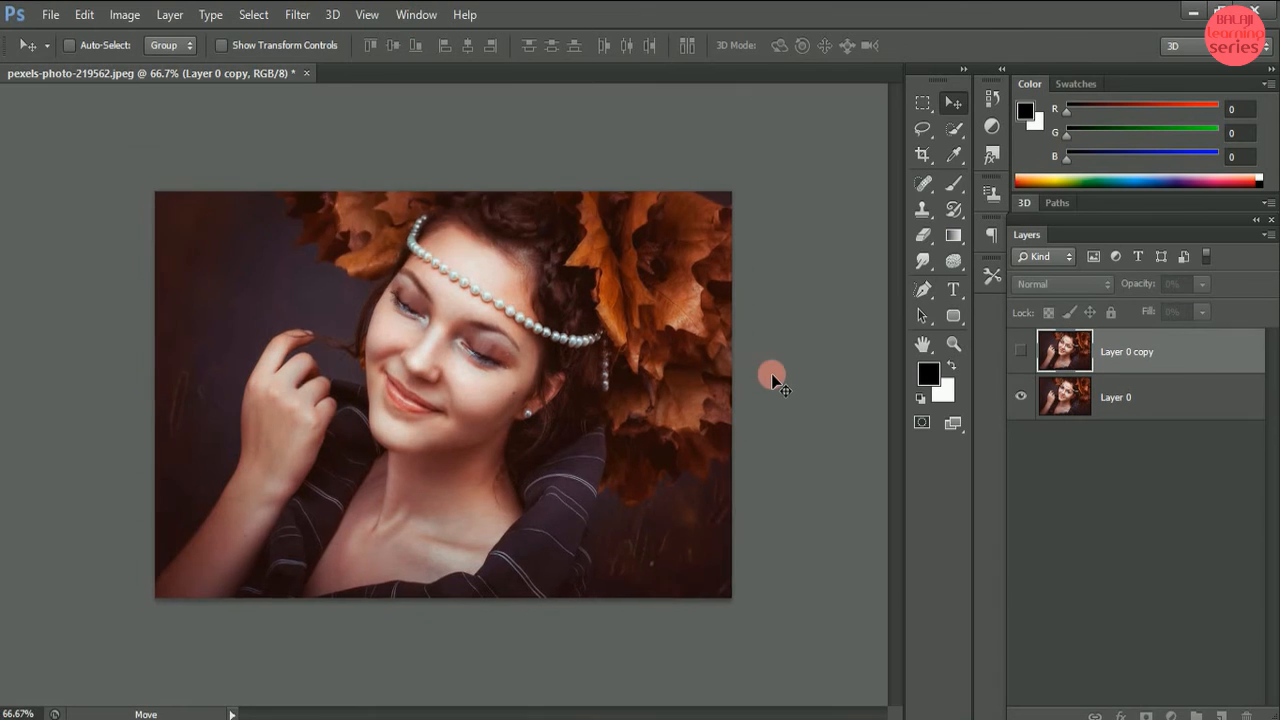
Examine the playing blink animation up close on the eyes and across the whole portrait
key("ctrl+minus")
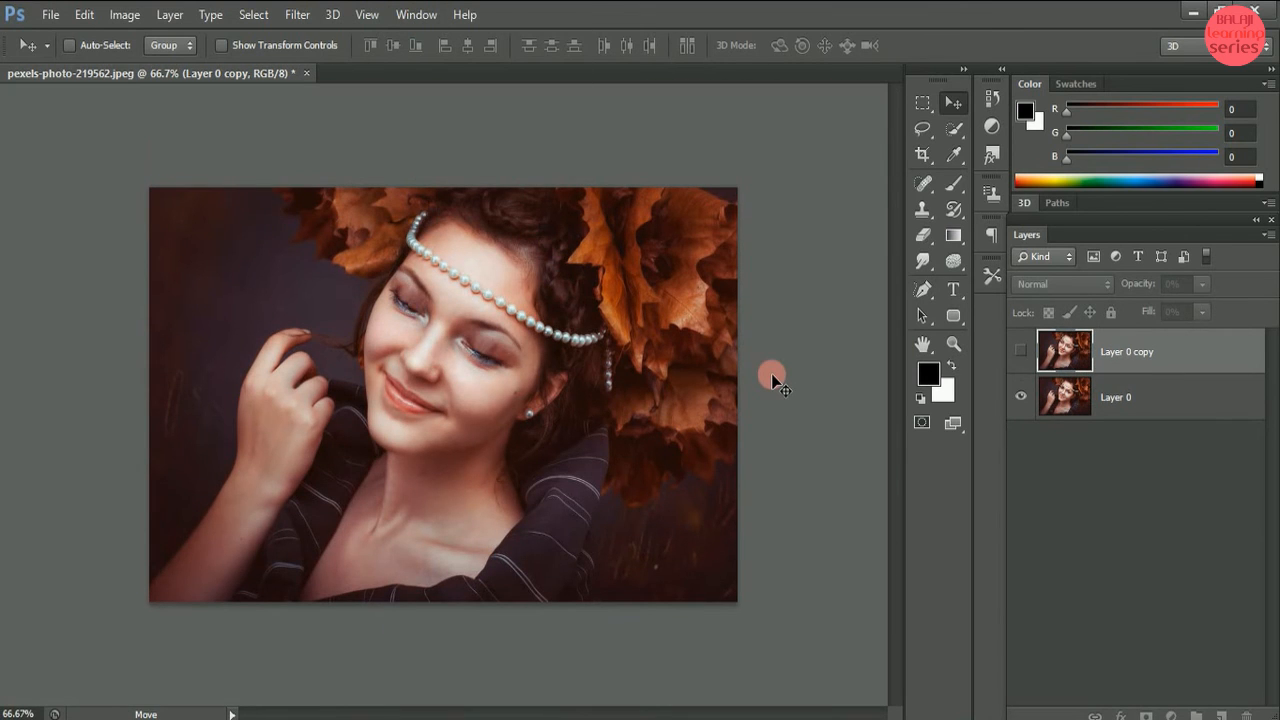
key("ctrl+minus")
key("ctrl+minus")
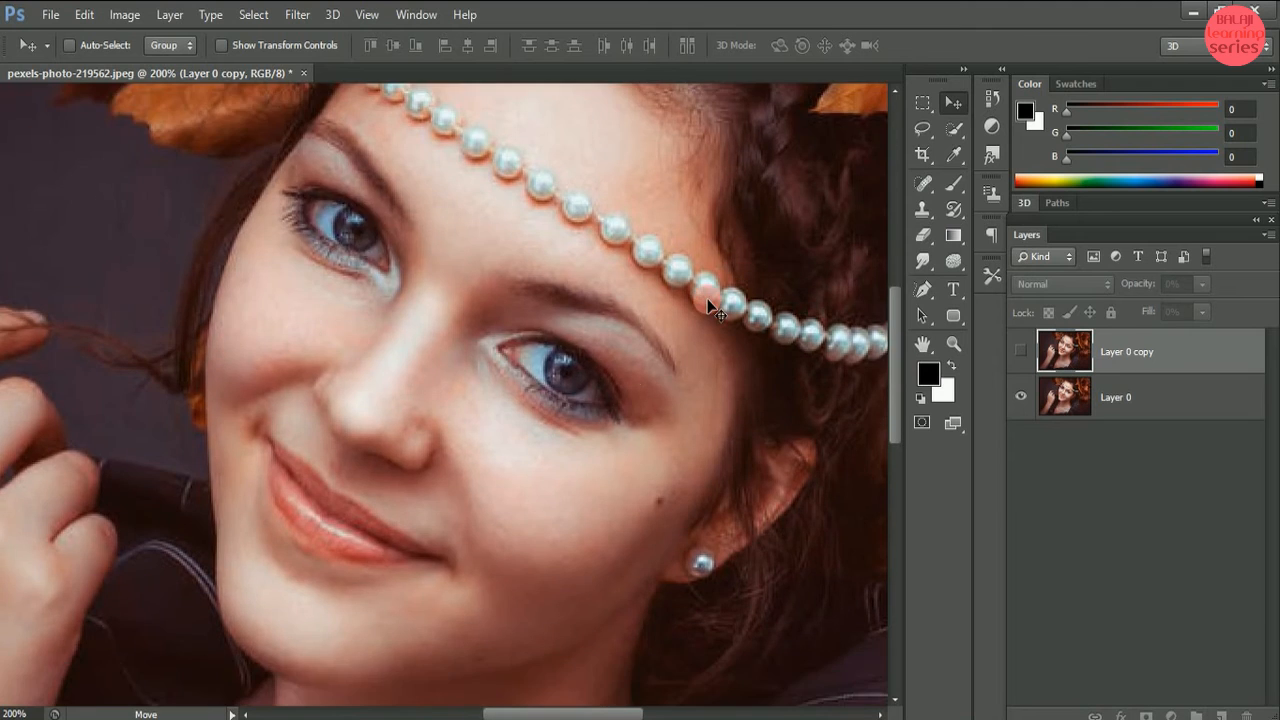
key("ctrl+plus")
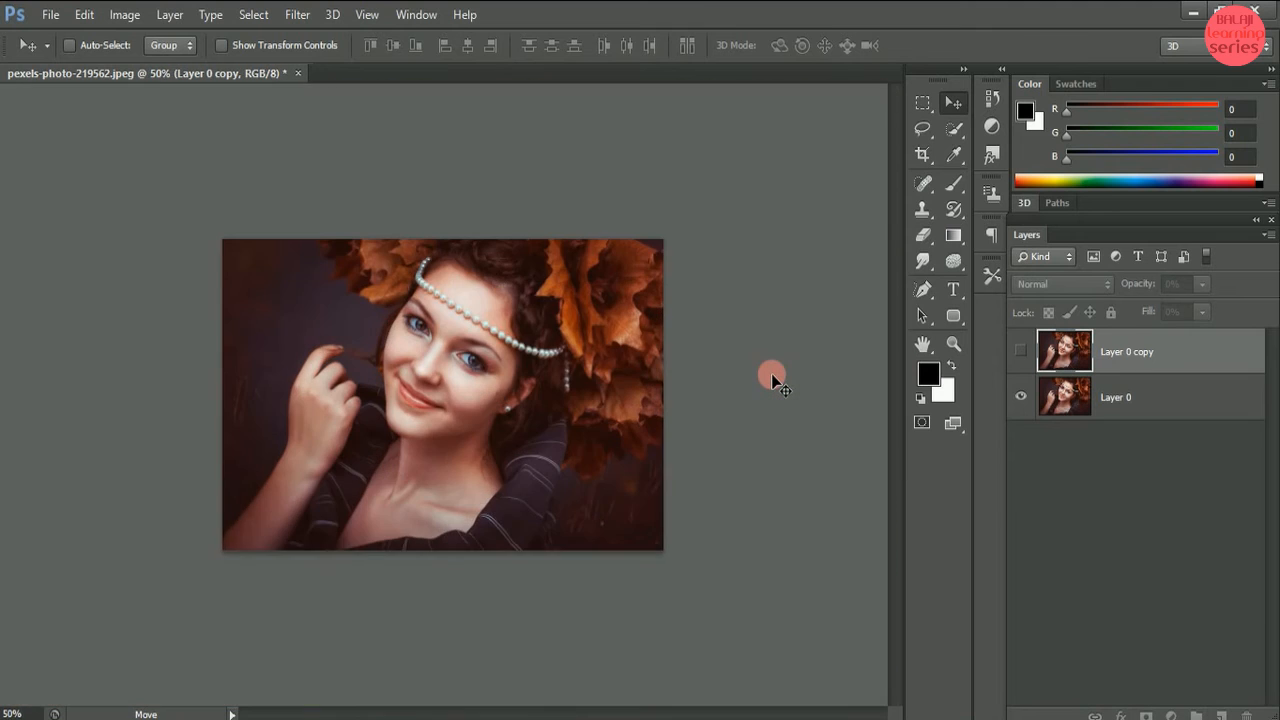
key("ctrl+plus")
key("ctrl+plus")
key("ctrl+plus")
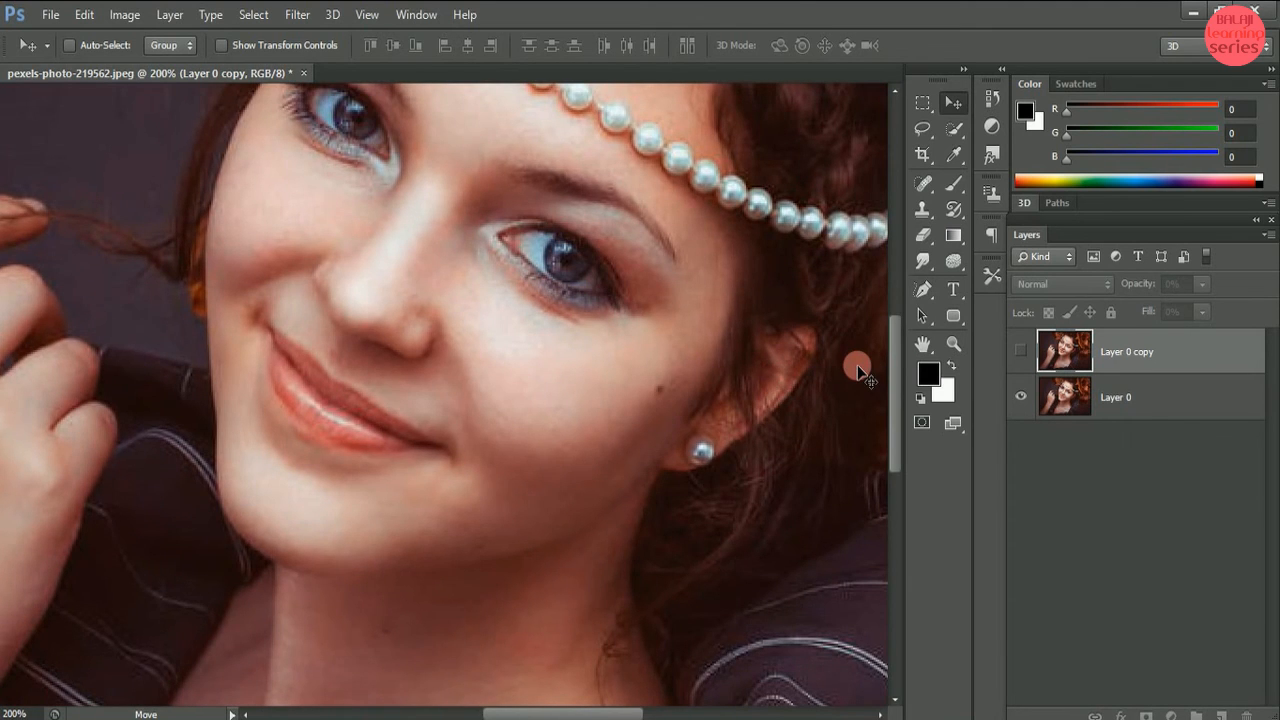
left_click_drag(895, 394, 900, 349)
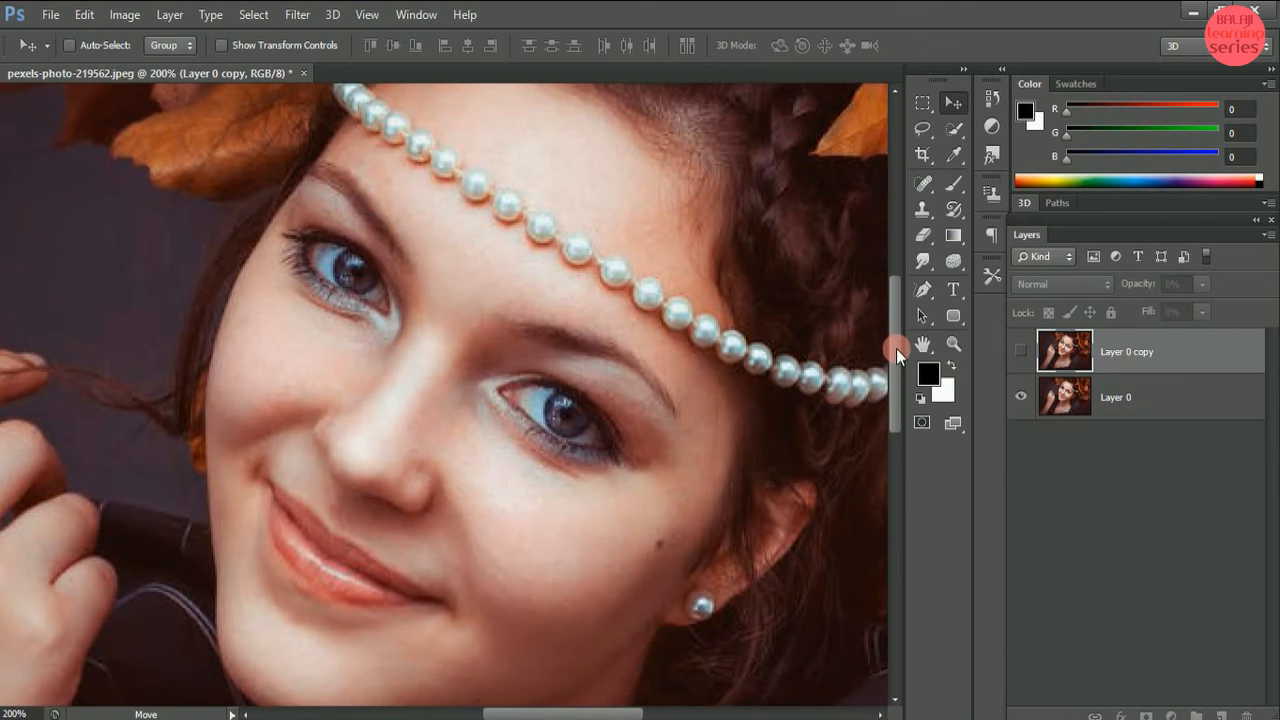
left_click_drag(897, 350, 898, 362)
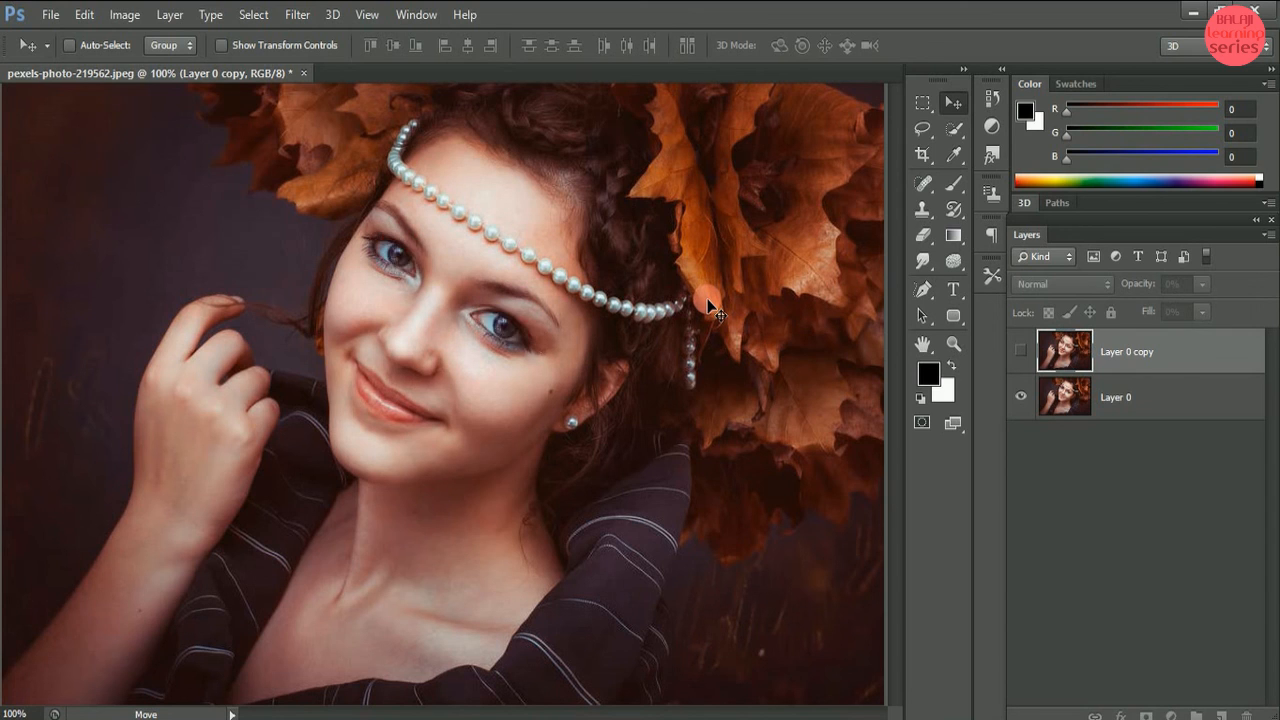
key("ctrl+minus")
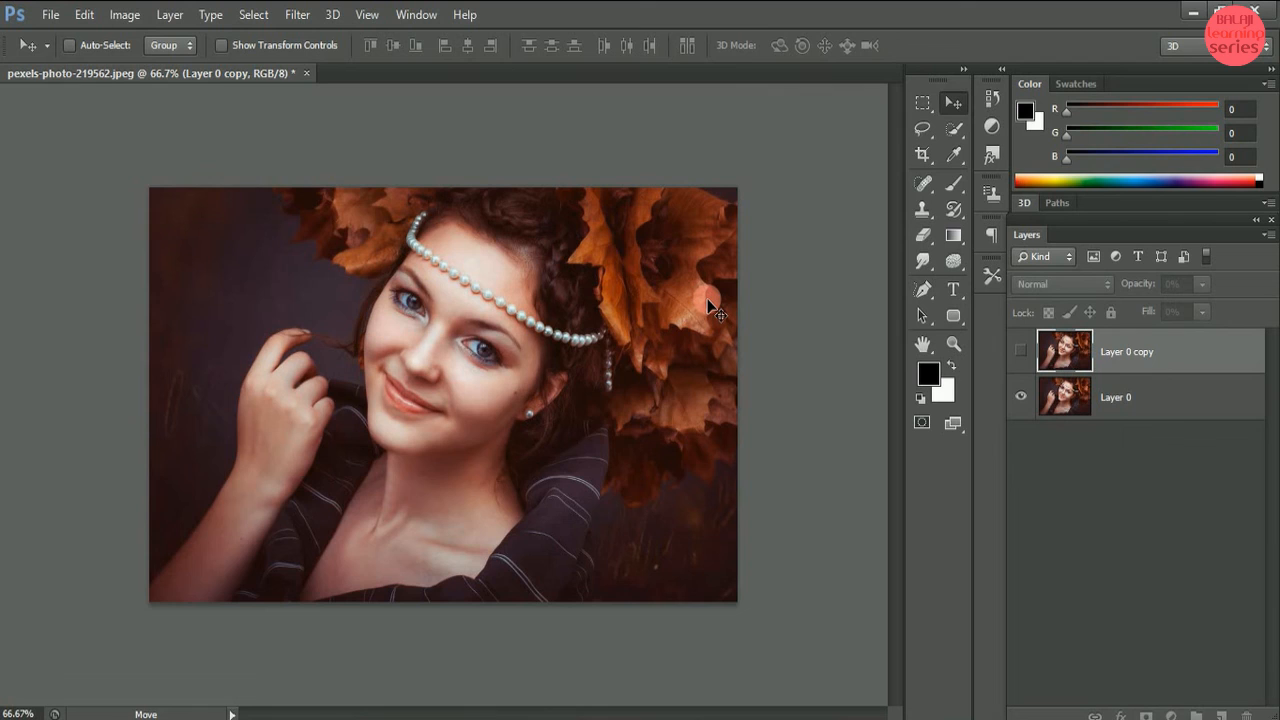
key("ctrl+minus")
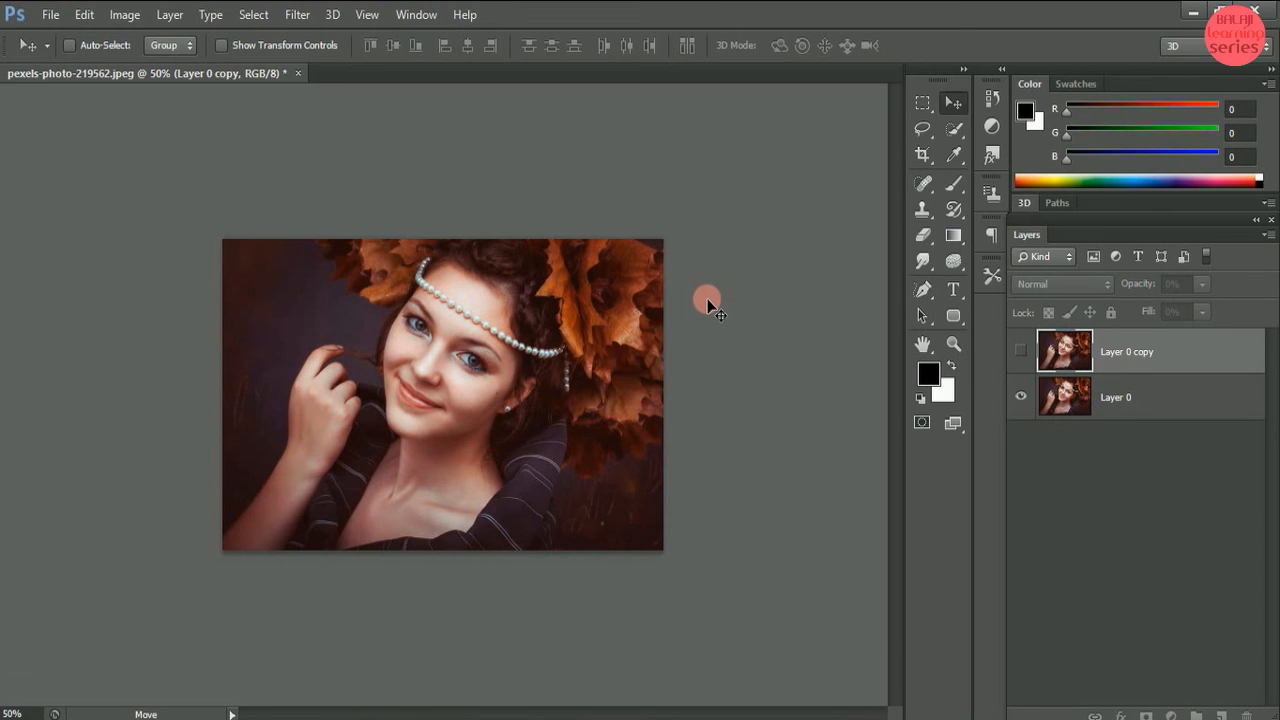
key("ctrl+1")
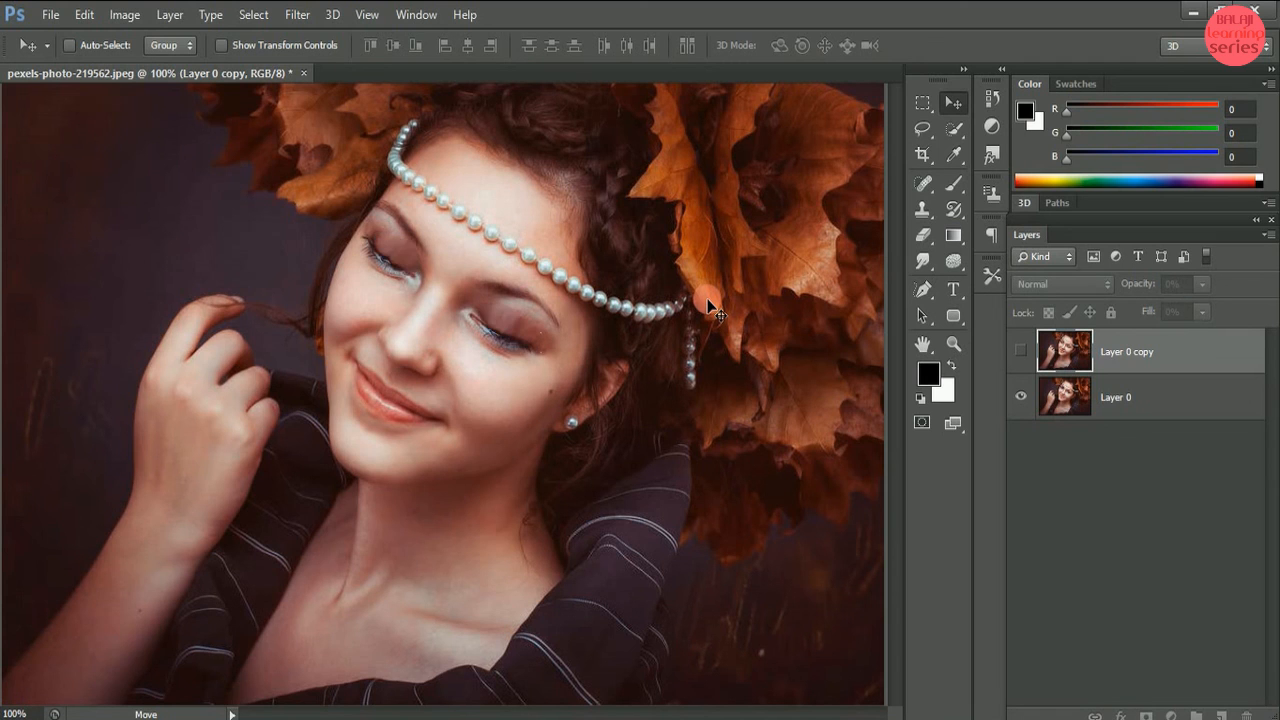
key("ctrl+minus")
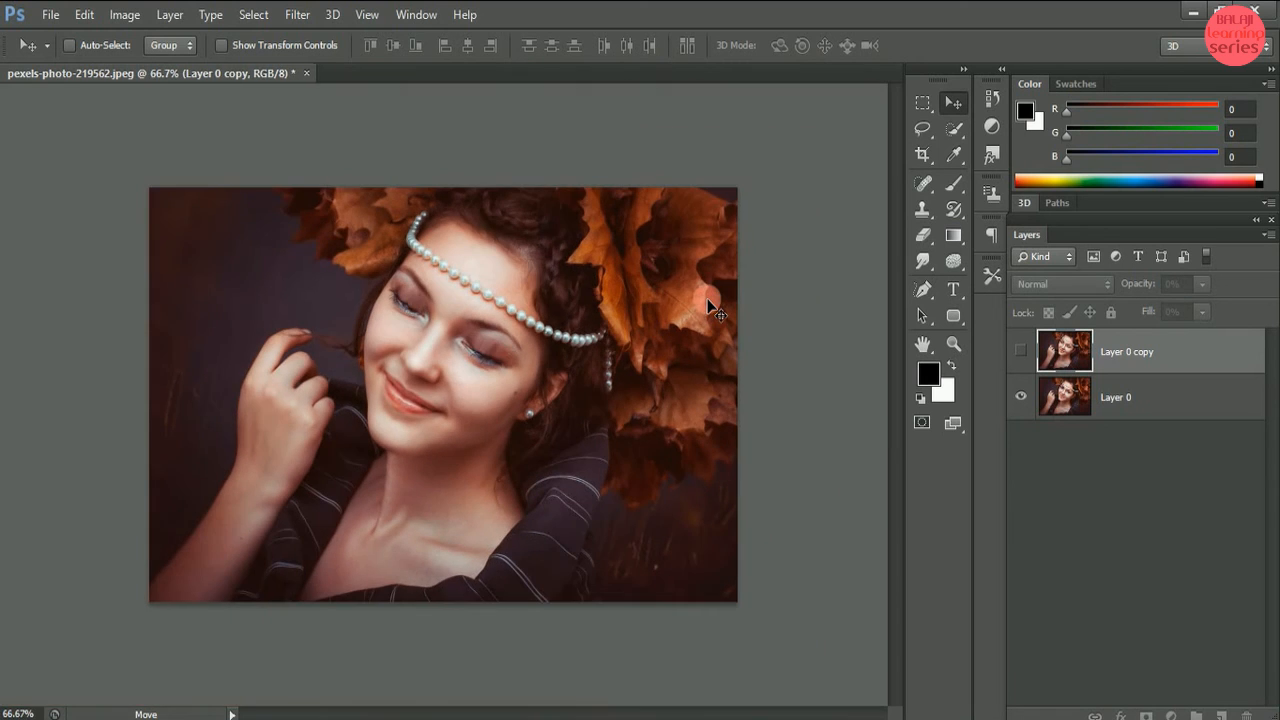